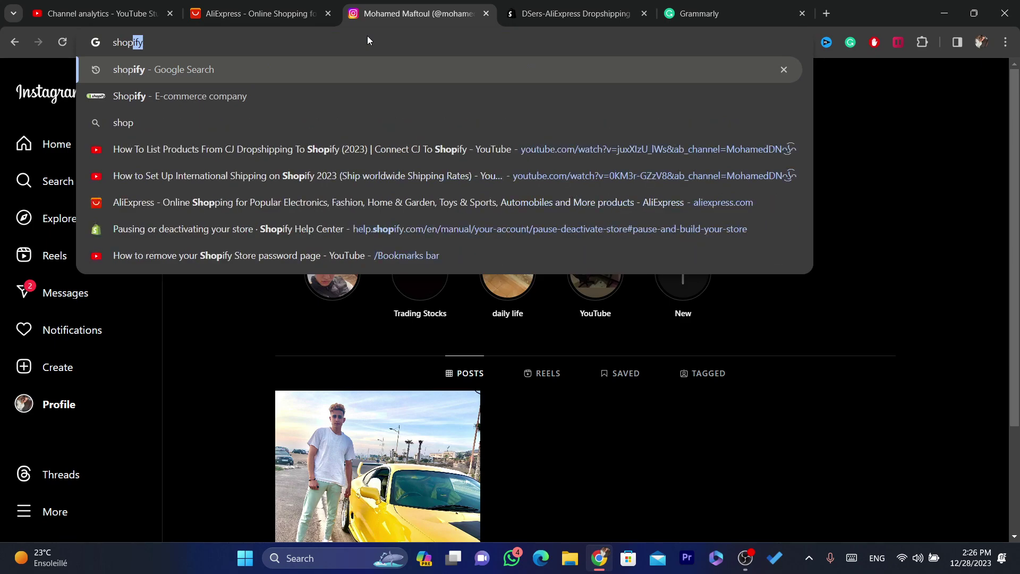
Search Google for 'shopify' and open the official Shopify homepage from the results.
key("Return")
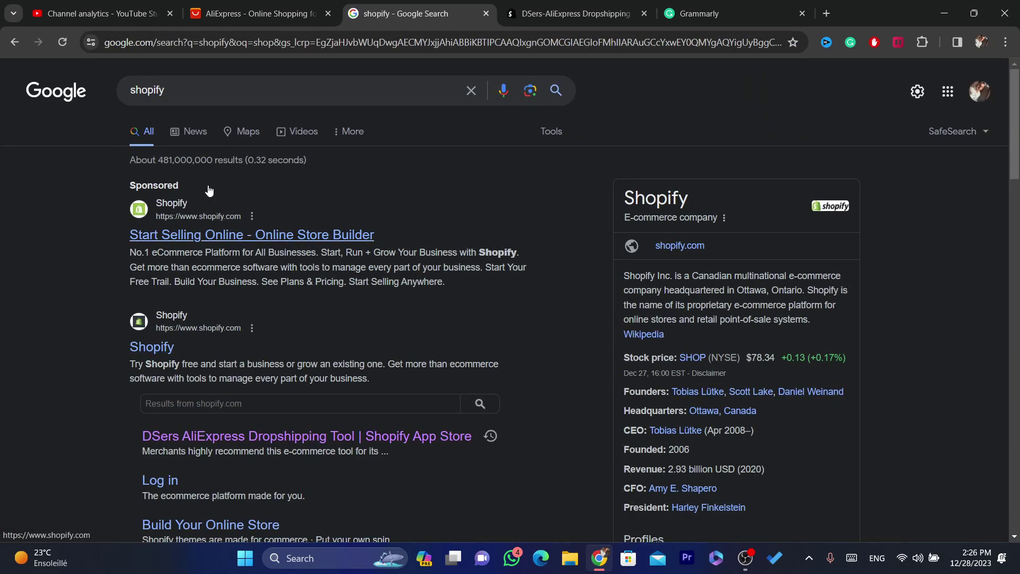
left_click(157, 351)
Read the DSers-AliExpress Dropshipping description on its App Store listing.
left_click(266, 12)
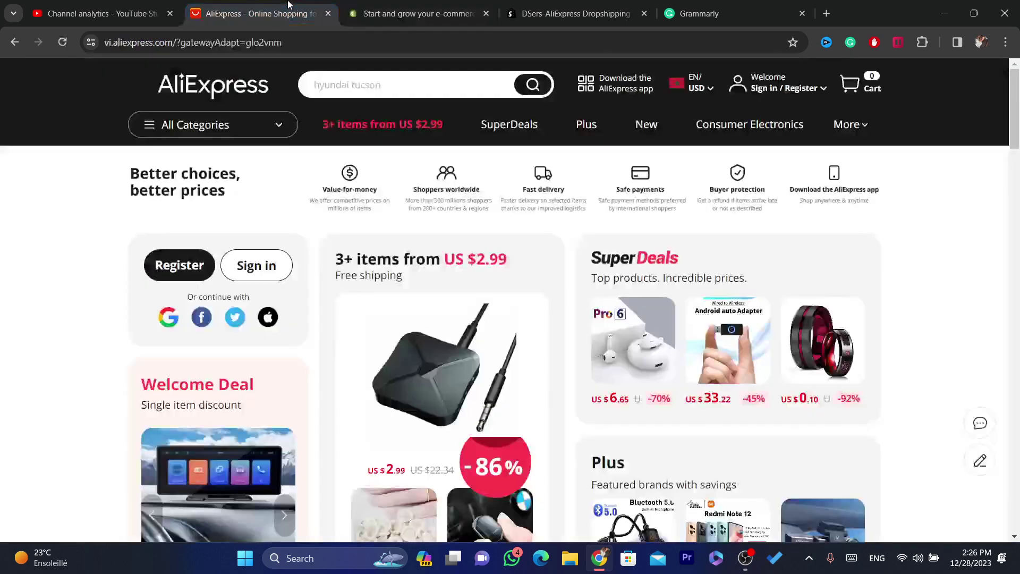
left_click(526, 5)
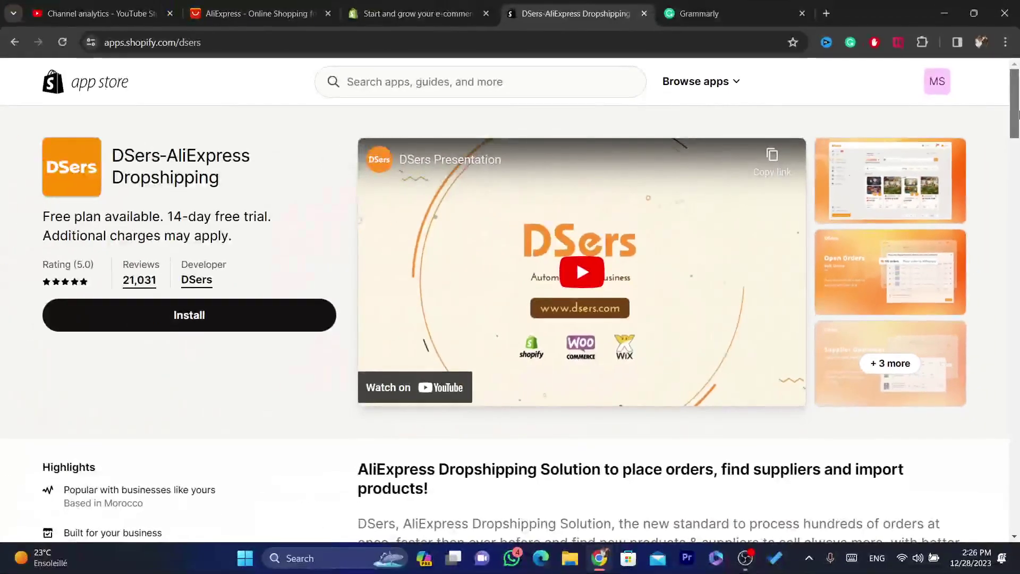
scroll(1019, 141, "down", 3)
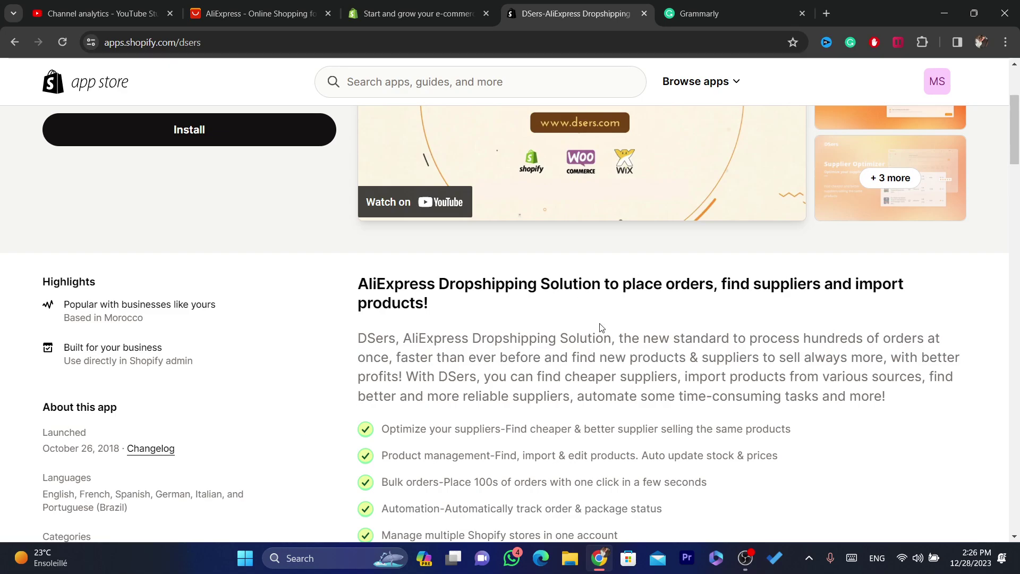
left_click_drag(625, 330, 944, 348)
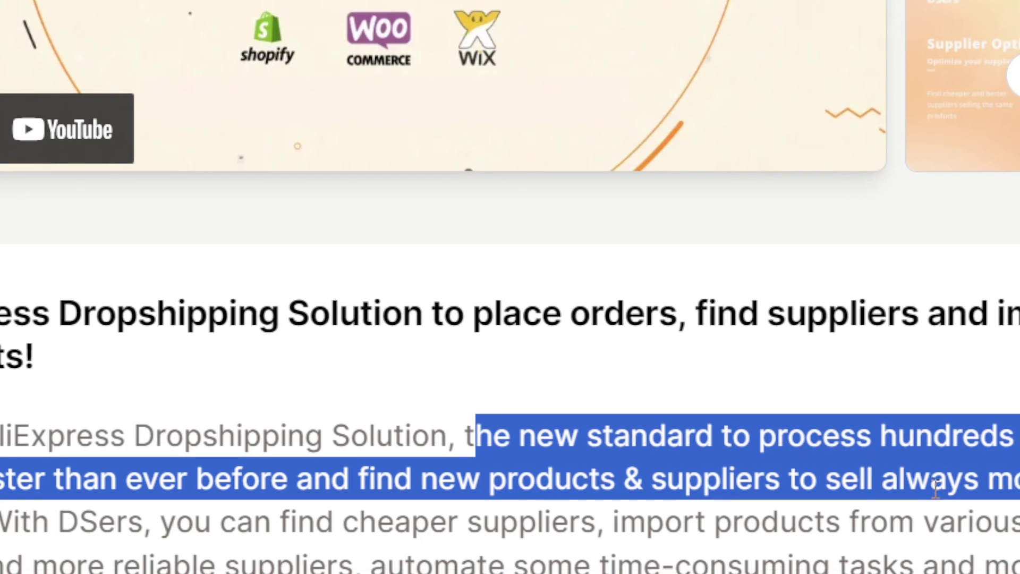
left_click_drag(935, 477, 934, 497)
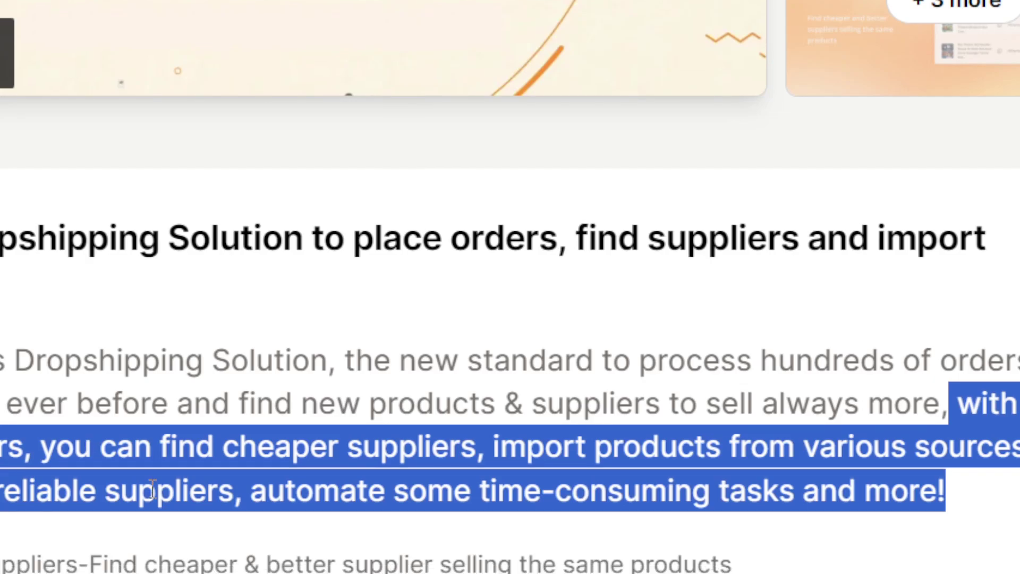
left_click(406, 486)
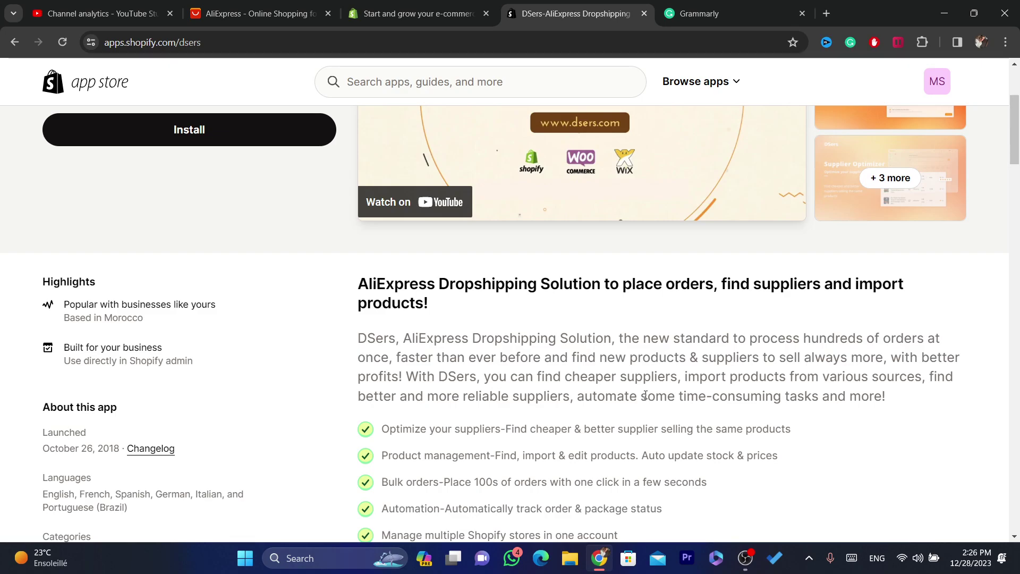
Go back to the Shopify App Store home page.
scroll(423, 138, "up", 4)
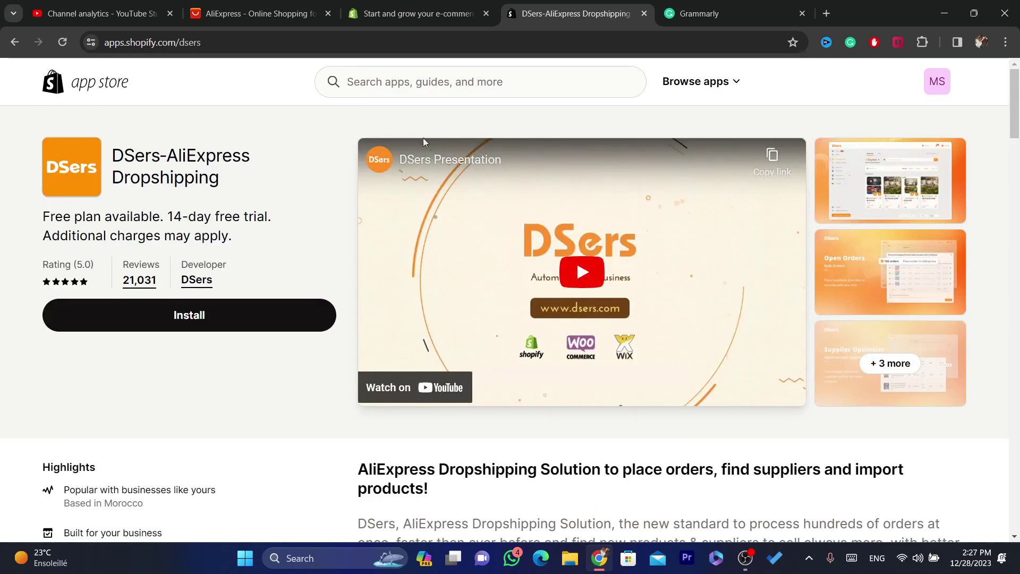
left_click(94, 92)
left_click(555, 45)
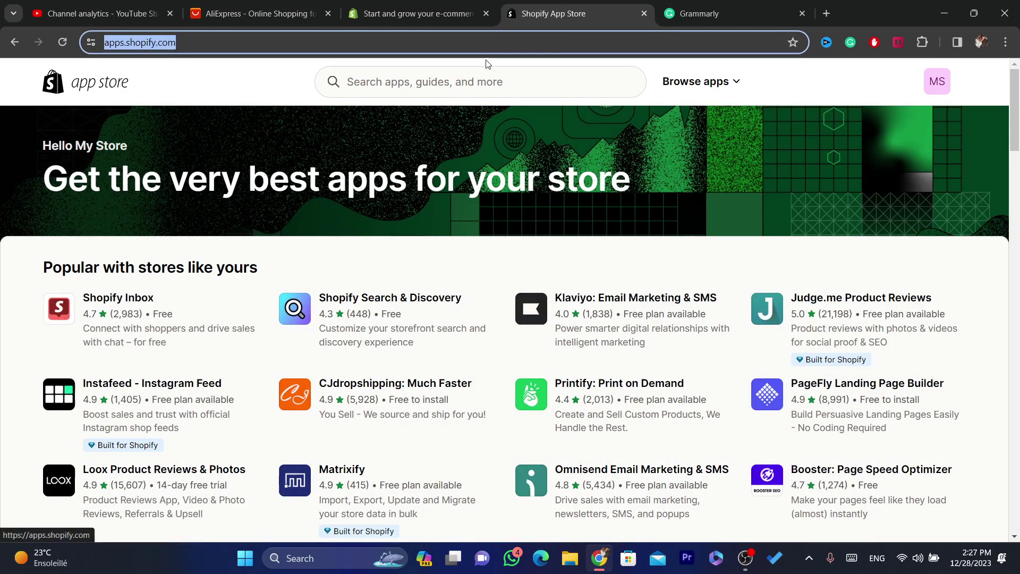
Log in to the Shopify admin for My Store.
left_click(409, 5)
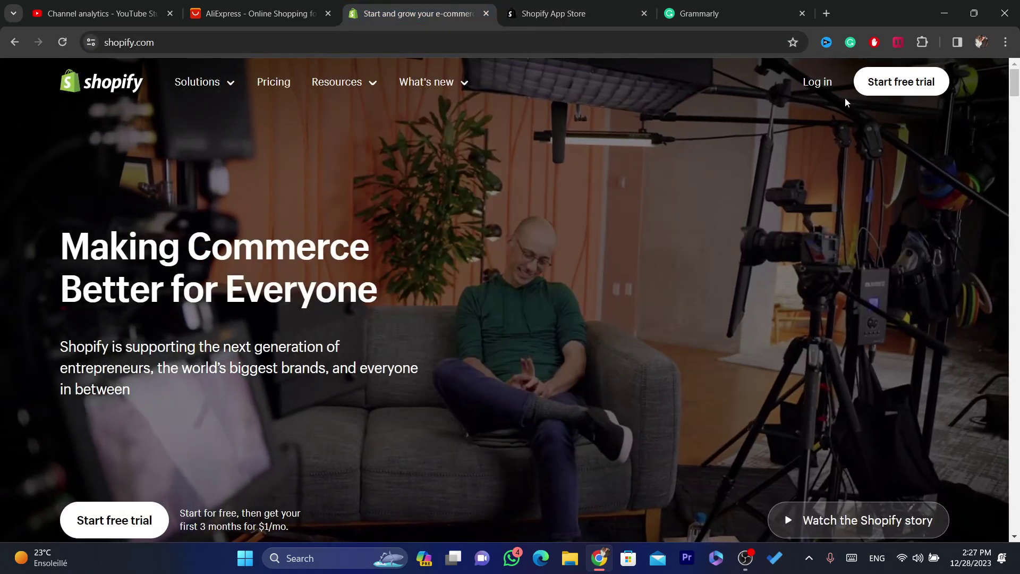
left_click(817, 86)
left_click(320, 50)
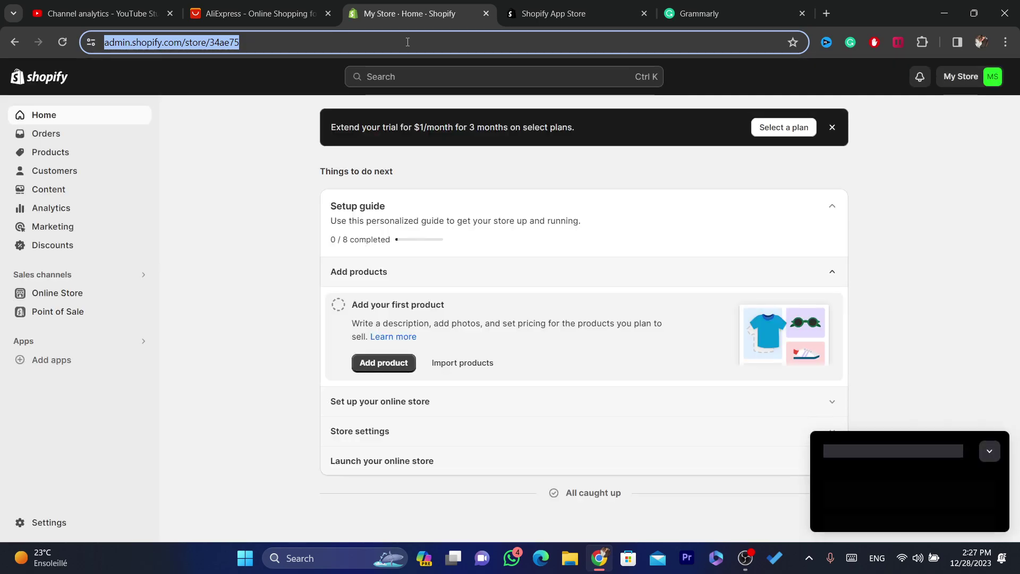
left_click(407, 42)
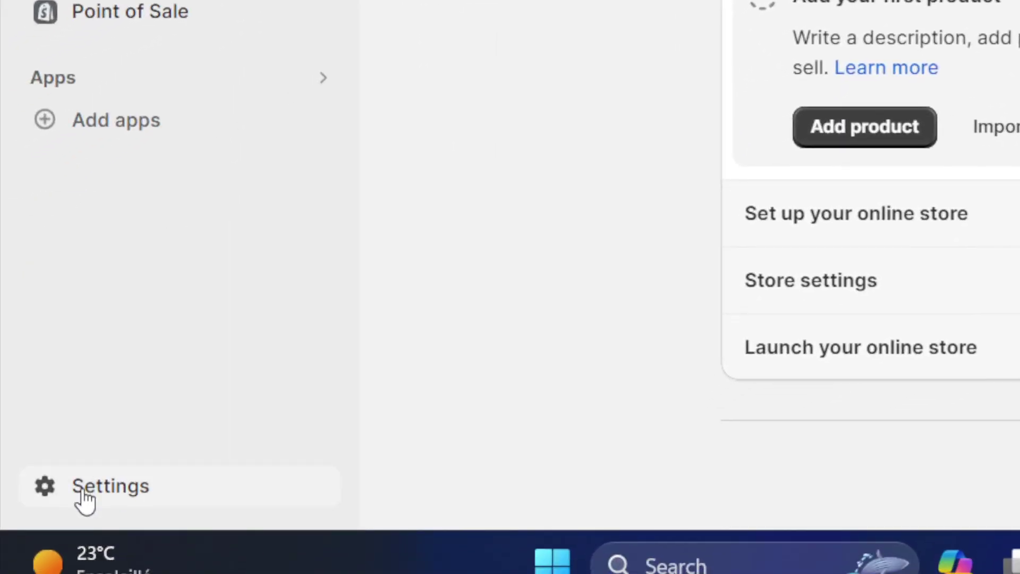
Launch the Shopify App Store from Settings > Apps and sales channels.
left_click(84, 499)
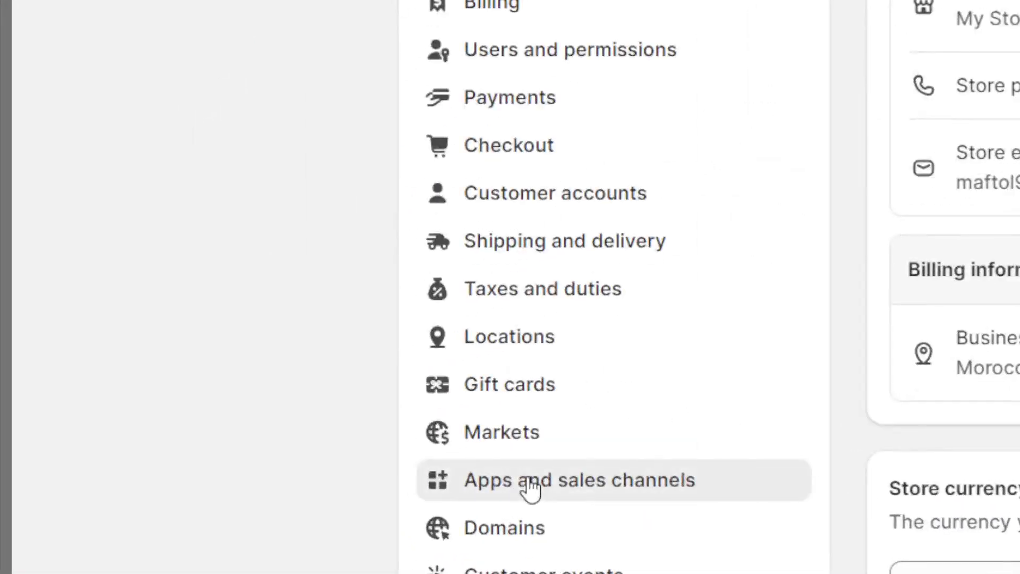
left_click(411, 478)
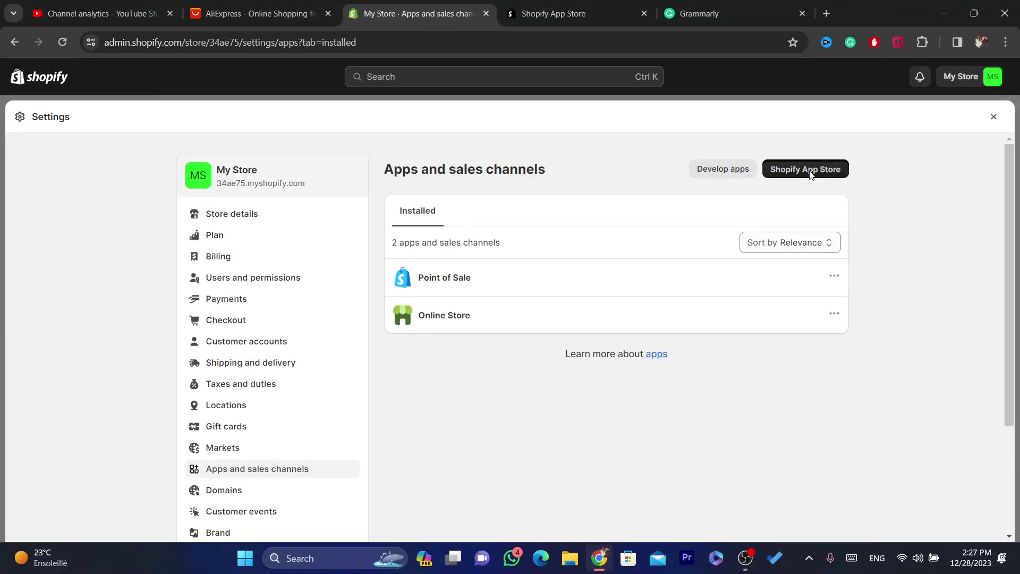
left_click(811, 176)
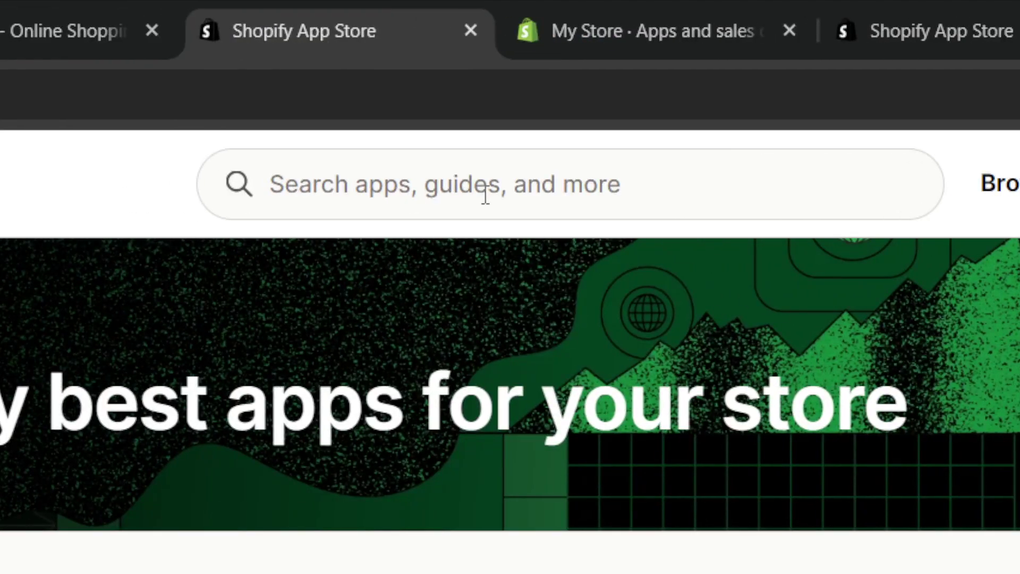
Search the App Store for 'DSE', open DSers-AliExpress Dropshipping and begin installing it.
left_click(485, 194)
type("DSE")
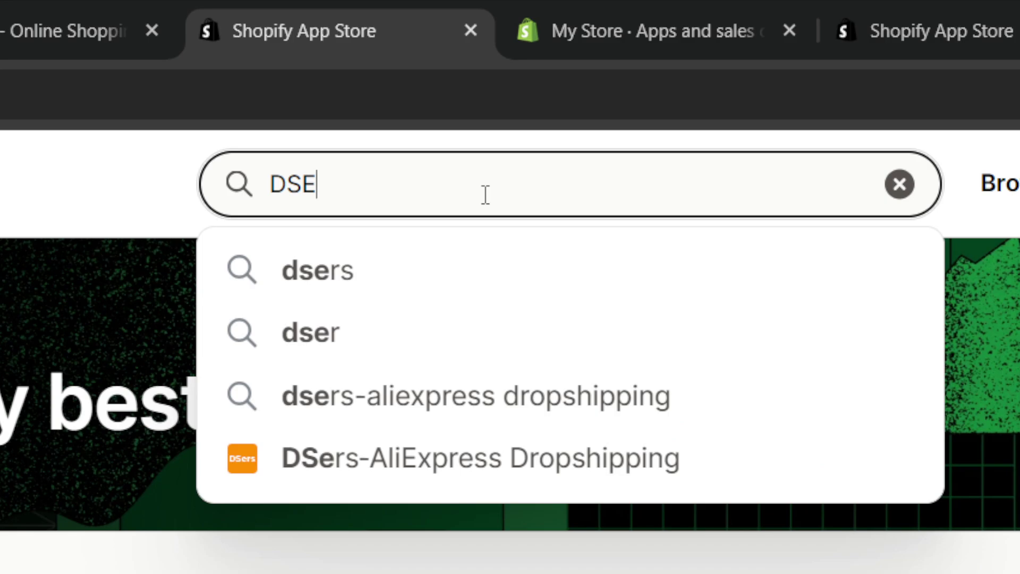
left_click(402, 468)
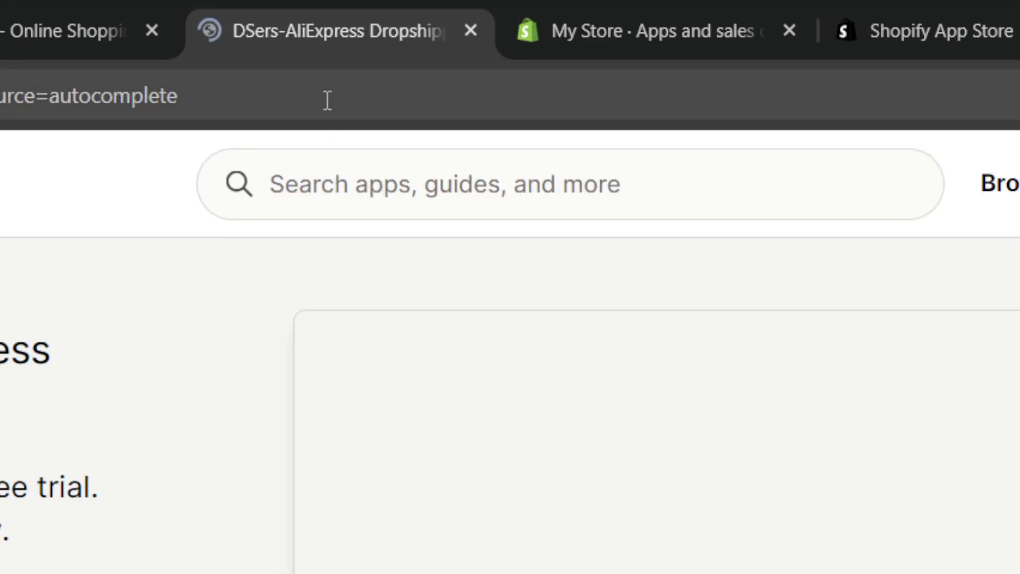
left_click(327, 100)
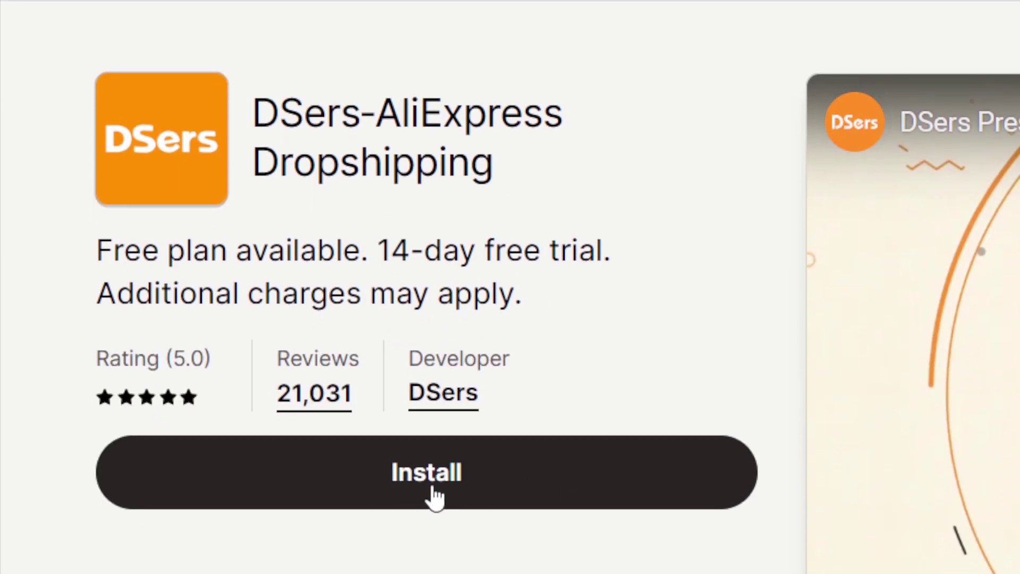
left_click(431, 486)
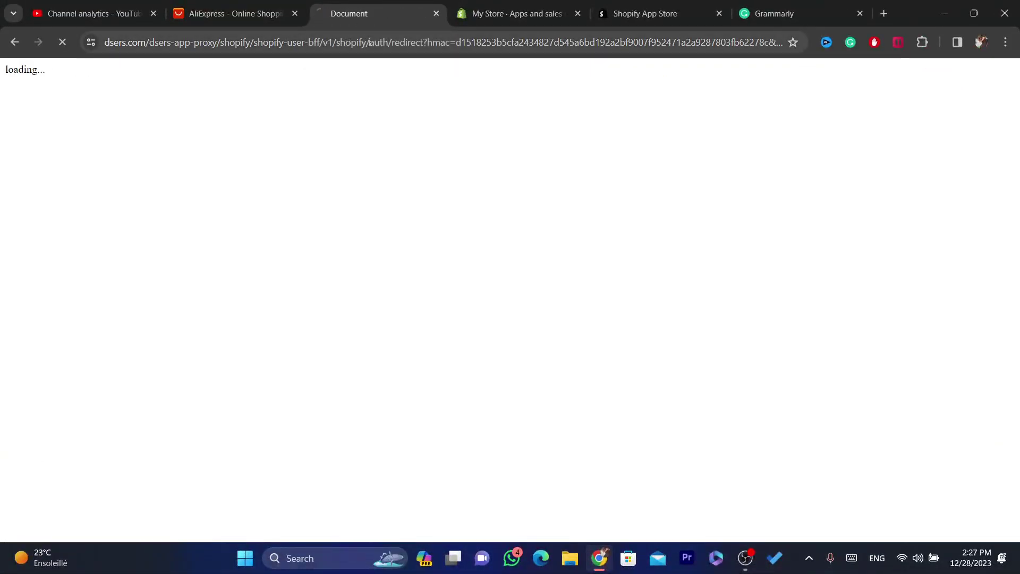
Approve installing DSers-AliExpress Dropshipping on My Store.
left_click(369, 42)
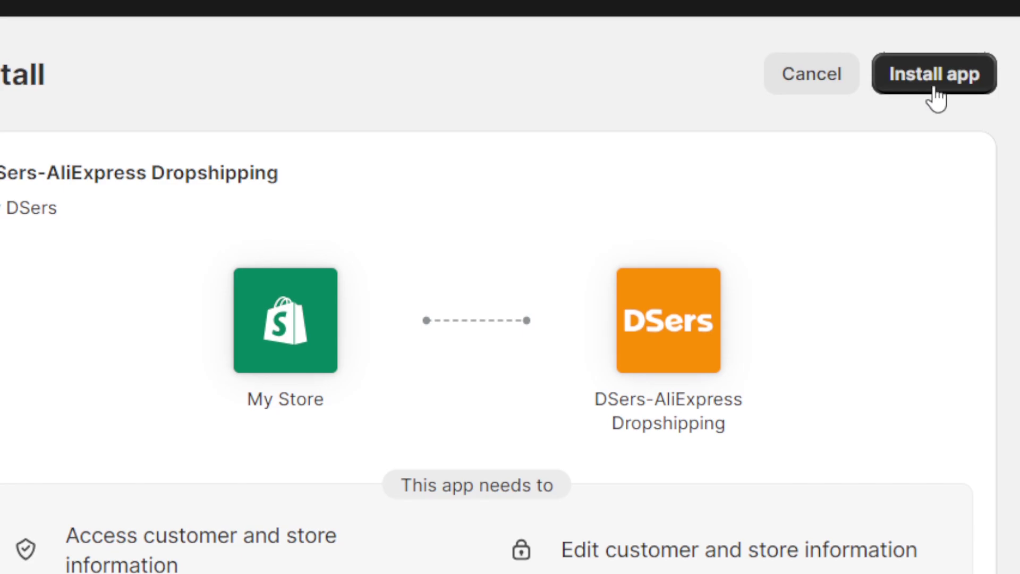
left_click(936, 90)
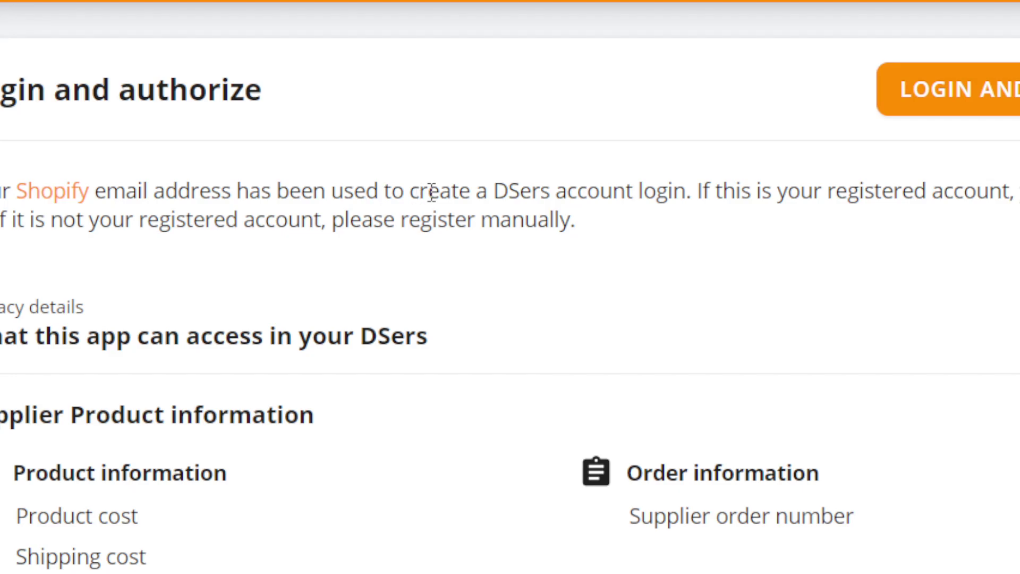
Read the DSers account notice, then proceed with Login and Authorize.
left_click_drag(578, 190, 699, 217)
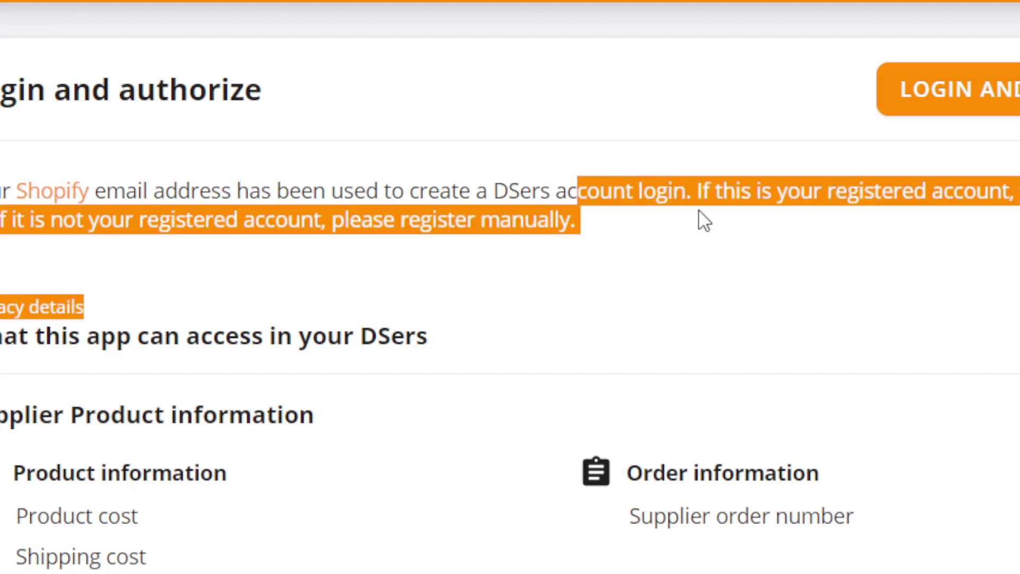
left_click(699, 212)
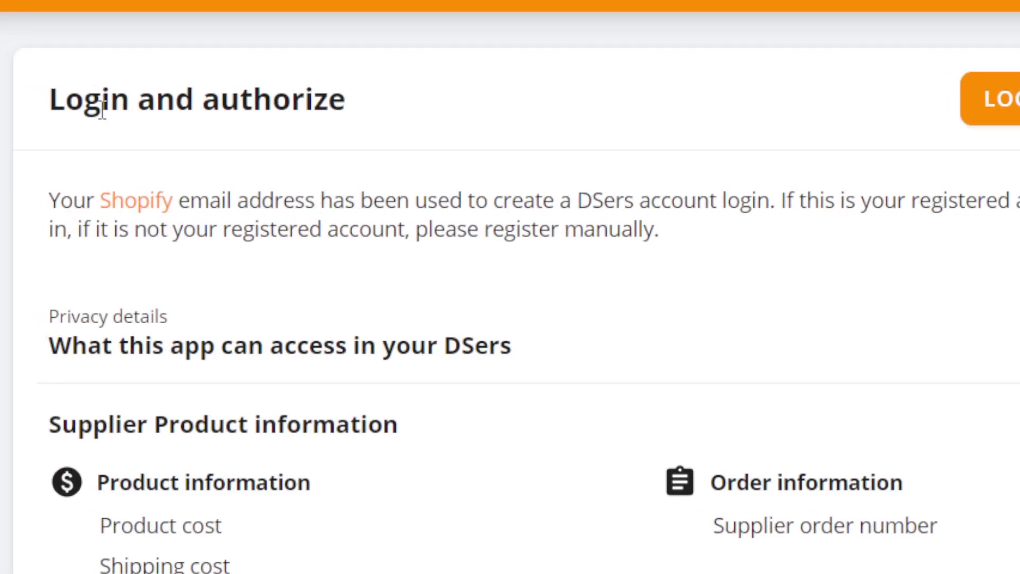
left_click_drag(180, 200, 595, 213)
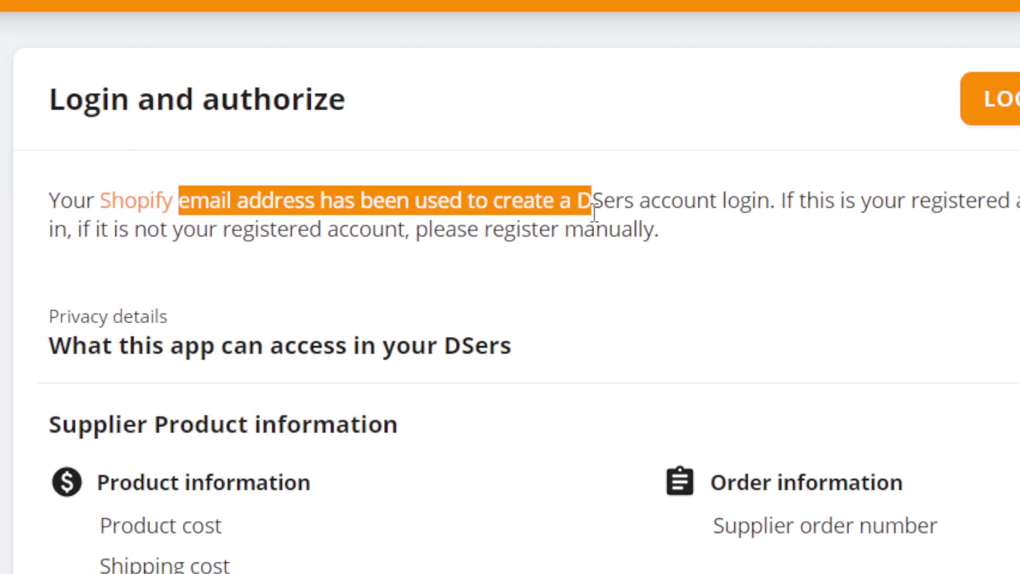
left_click(594, 213)
triple_click(741, 203)
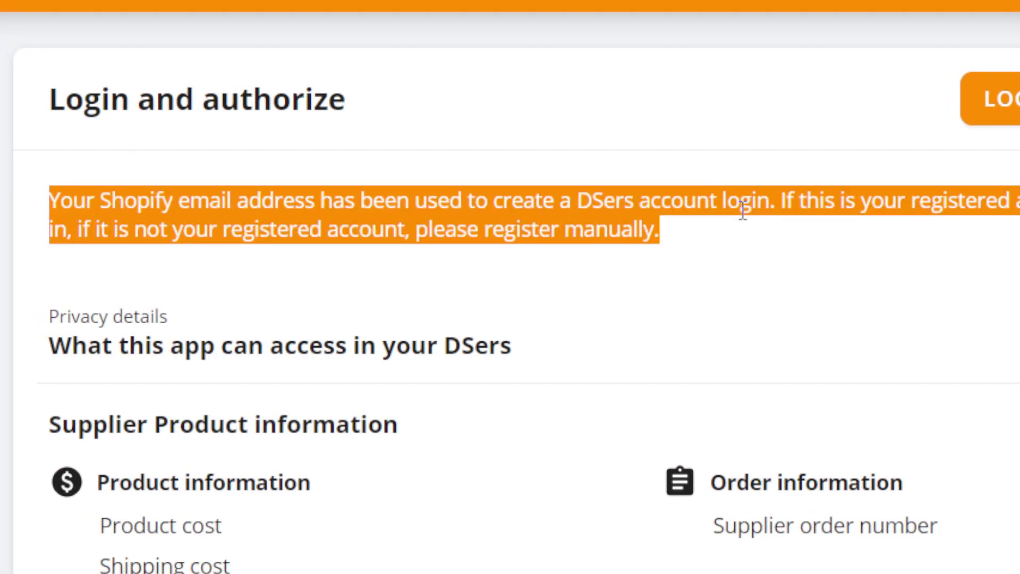
left_click(685, 183)
left_click_drag(1018, 181, 1019, 197)
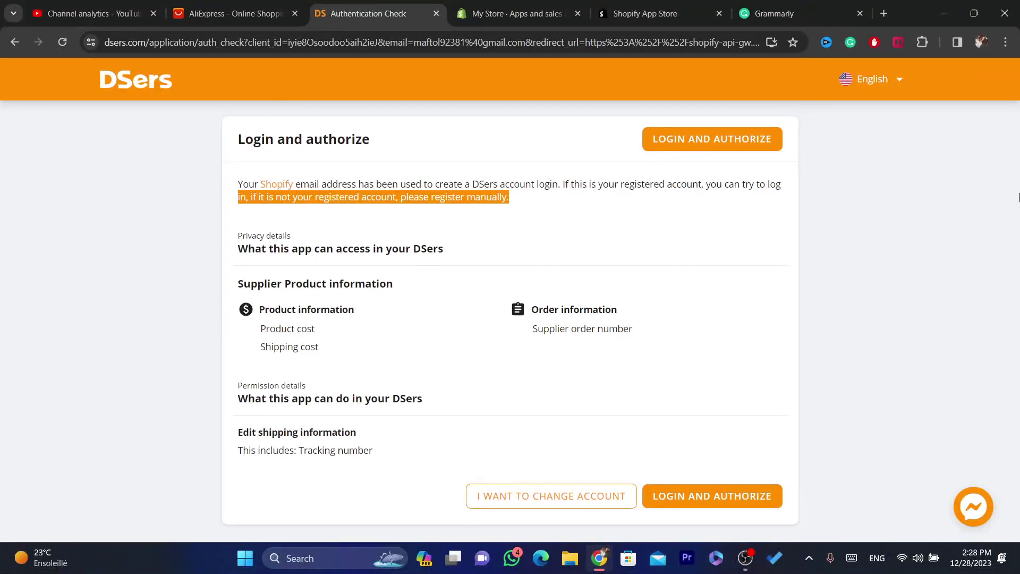
left_click(611, 261)
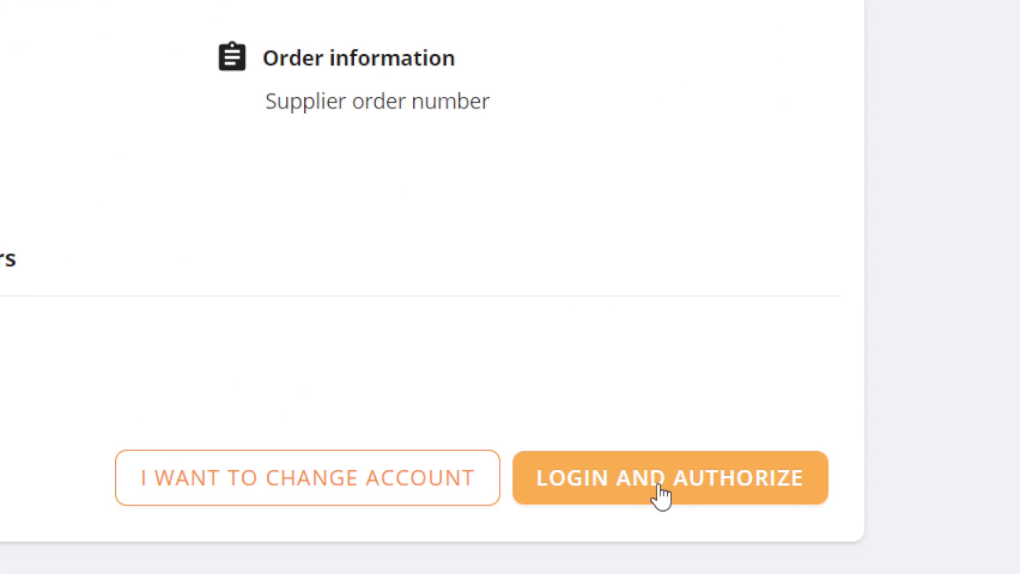
left_click(659, 489)
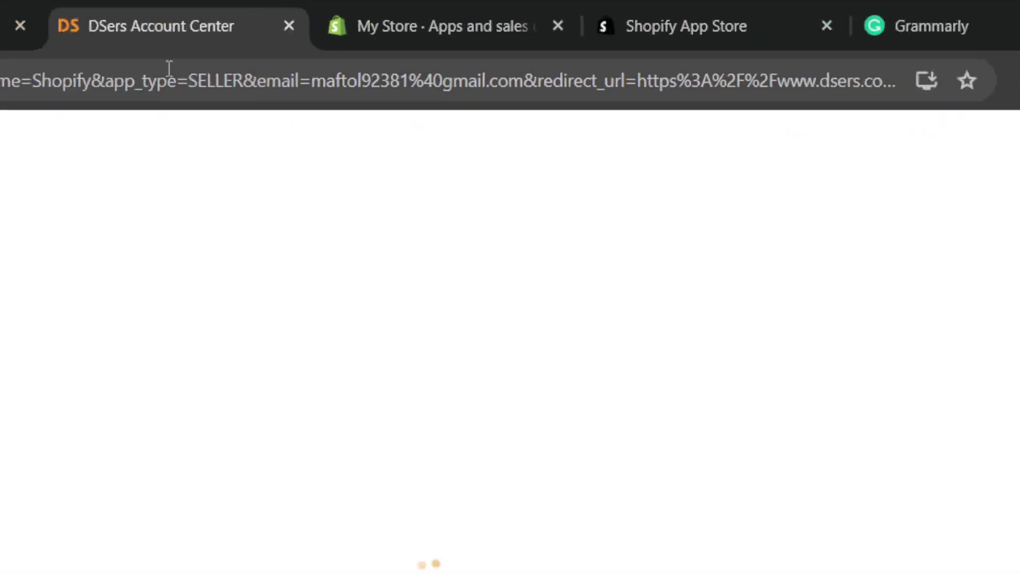
left_click(171, 75)
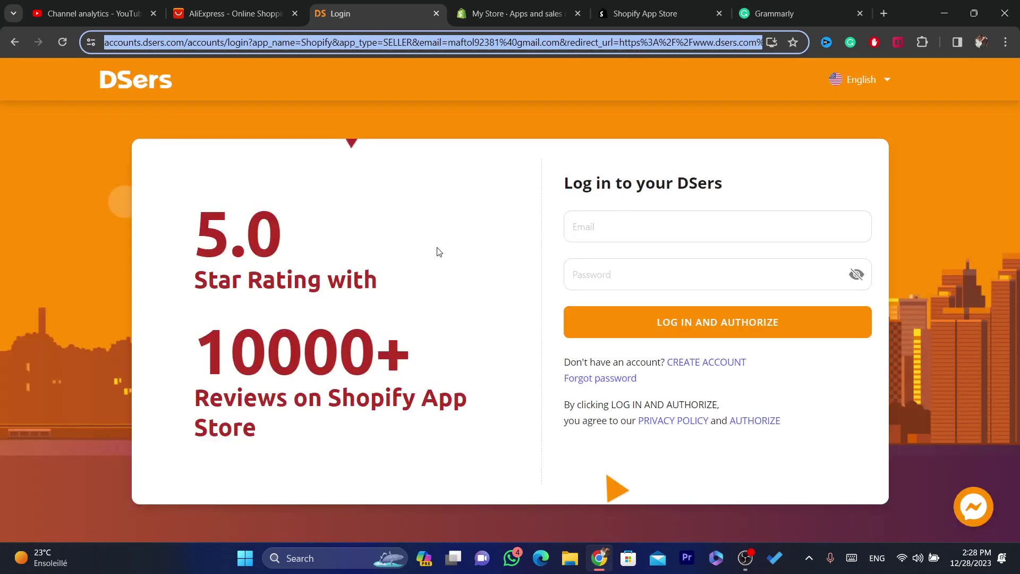
Sign in to DSers with the saved credentials, verifying with the Windows PIN.
left_click(608, 226)
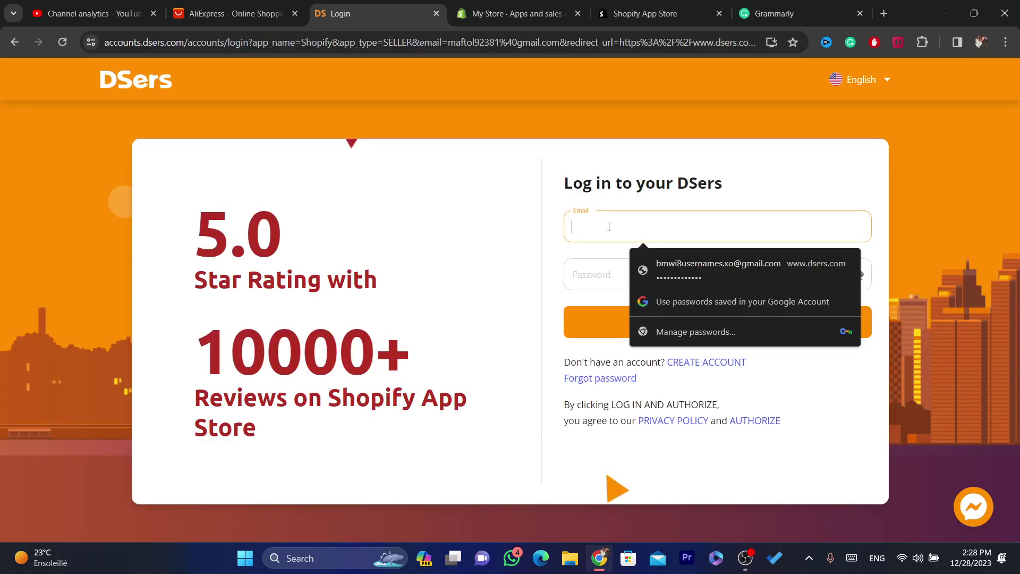
left_click(678, 269)
type("1234")
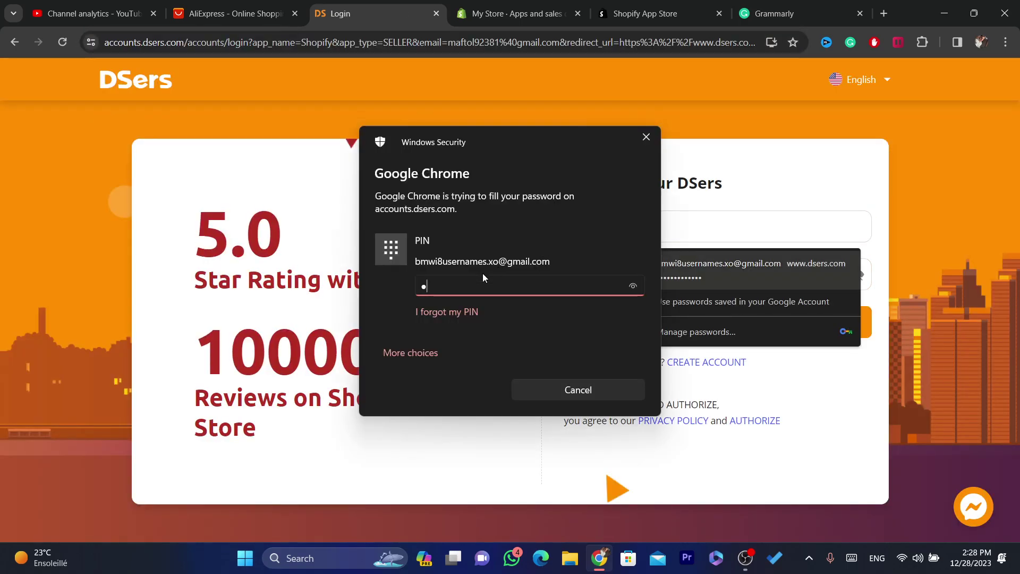
left_click(682, 331)
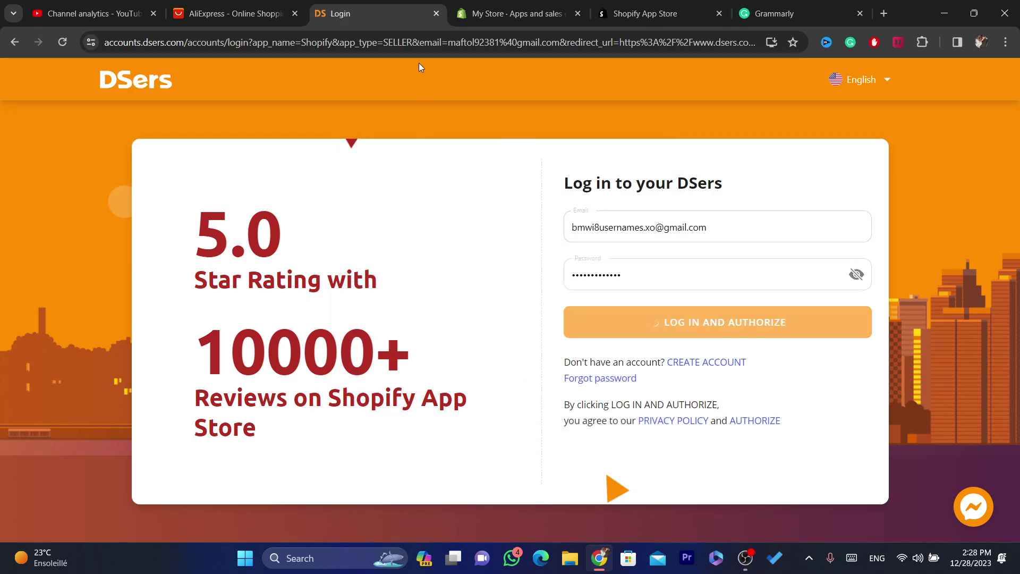
Reload the stalled page until the Shopify account-binding confirmation appears.
left_click(420, 42)
double_click(428, 42)
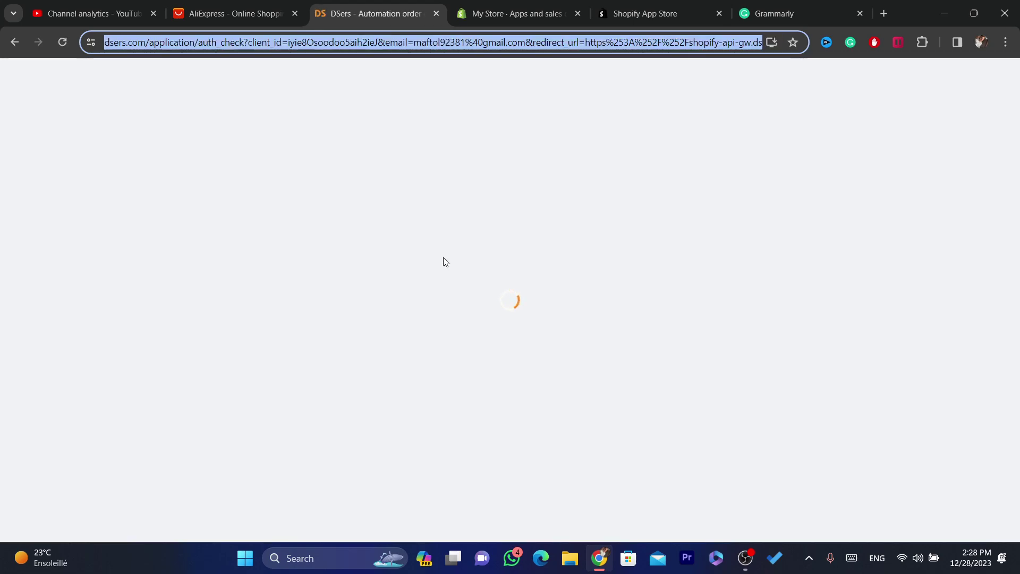
triple_click(362, 41)
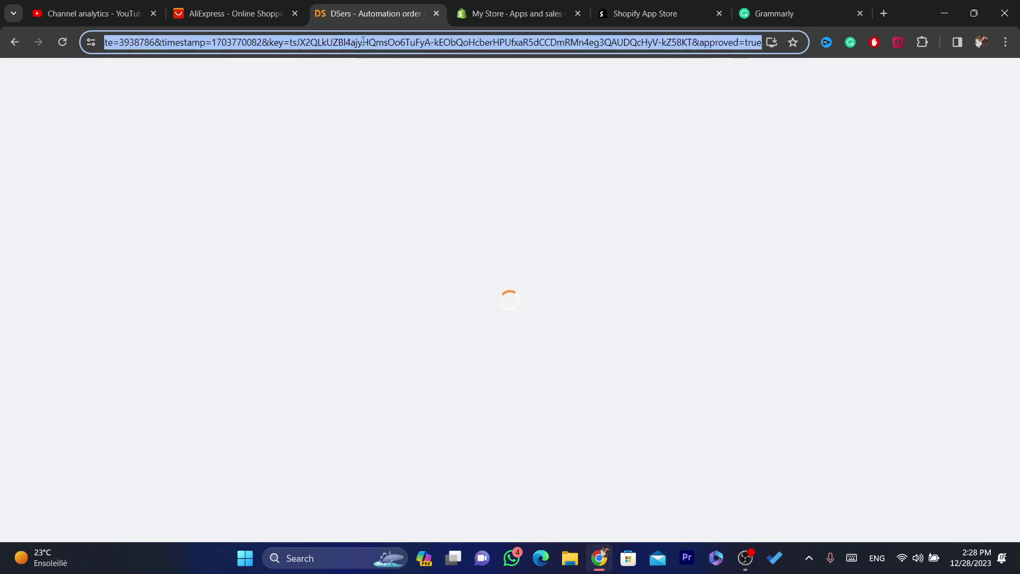
triple_click(362, 41)
left_click(362, 41)
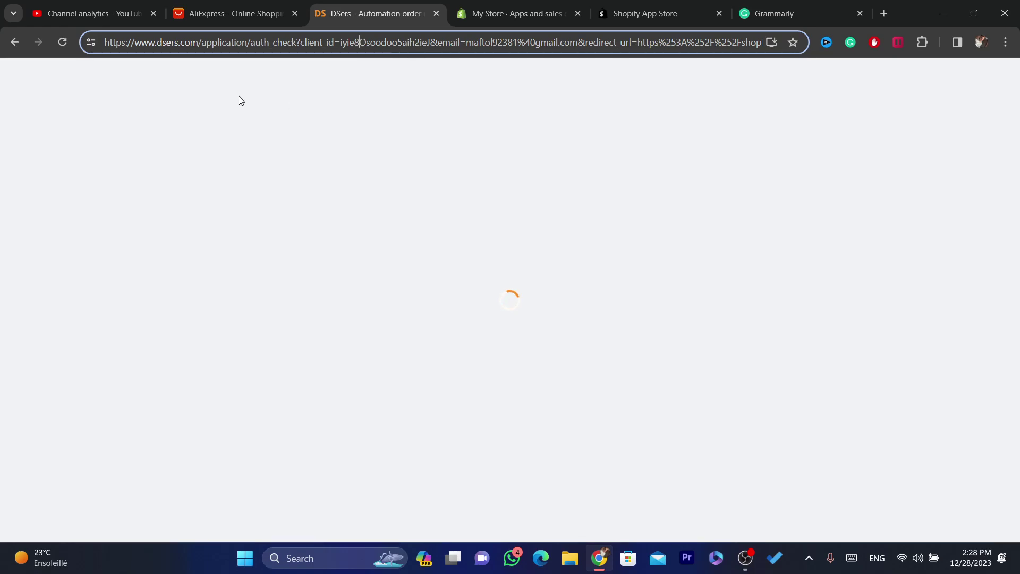
left_click(62, 42)
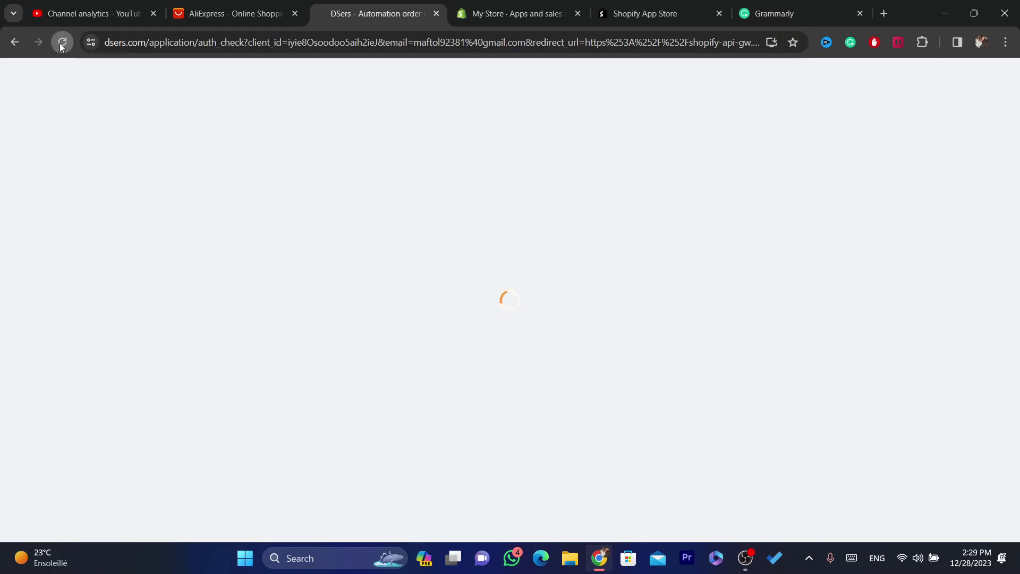
left_click(367, 38)
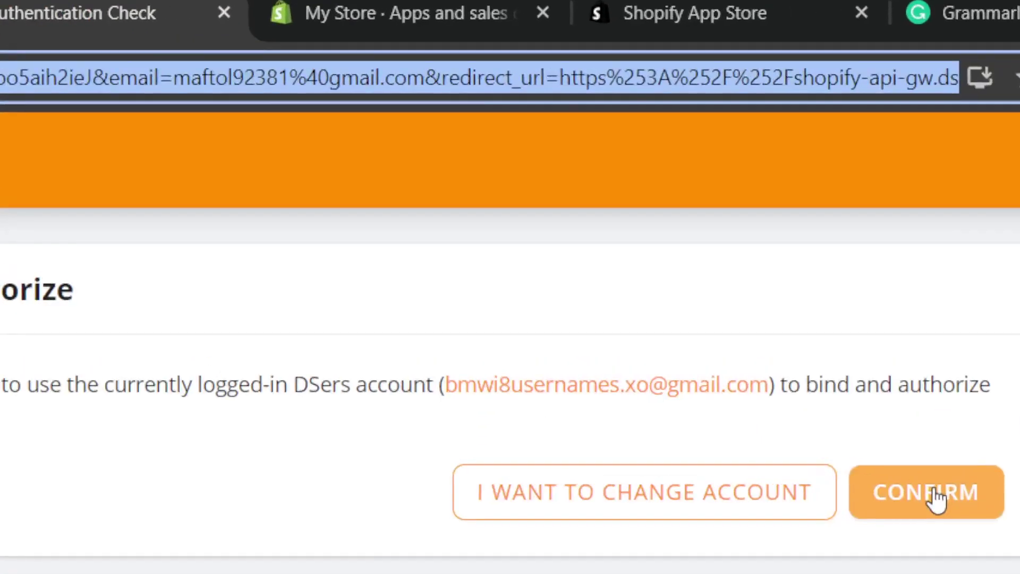
Confirm binding the logged-in DSers account to Shopify.
left_click(753, 230)
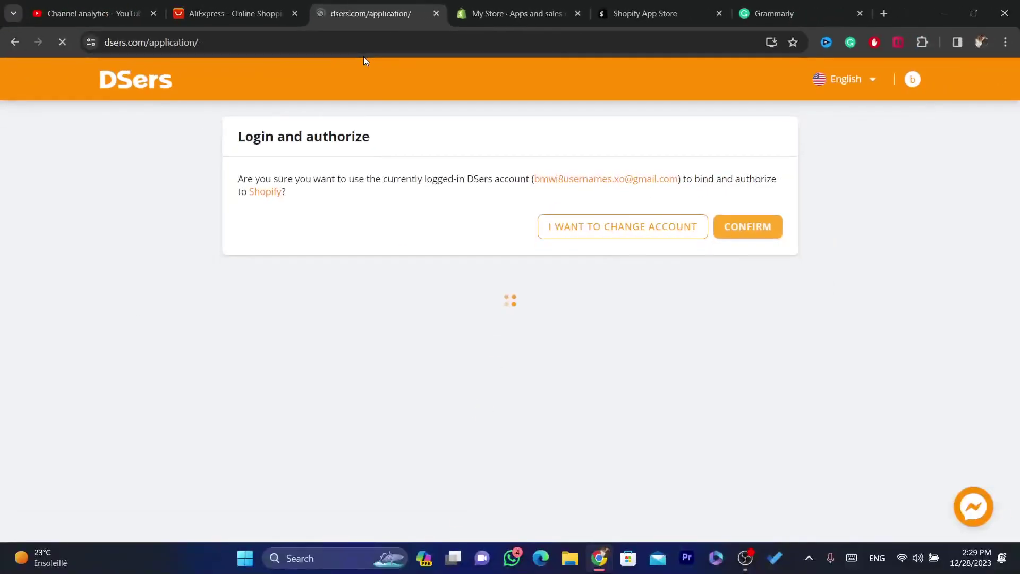
left_click(367, 47)
left_click(367, 46)
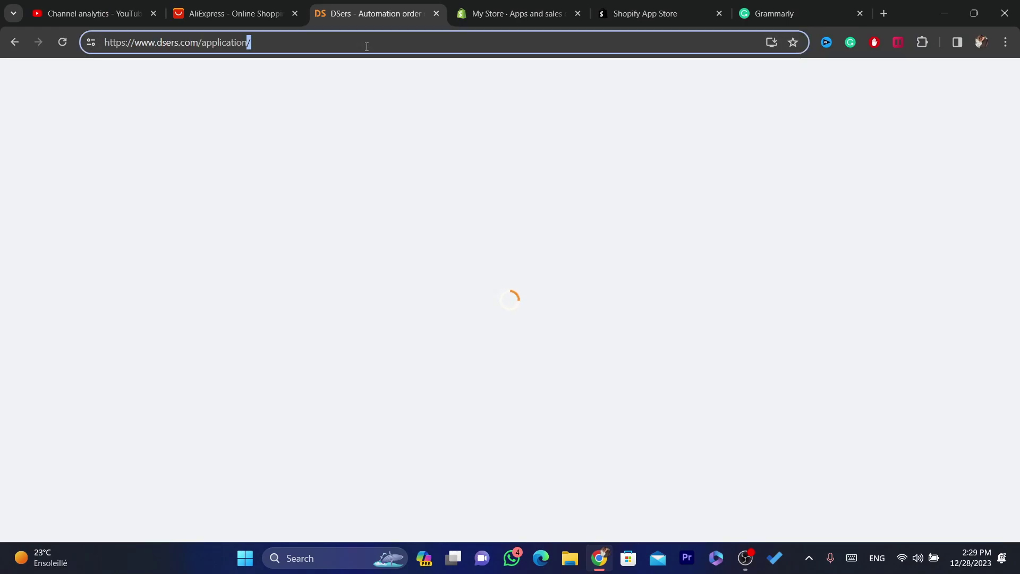
key("shift+Left")
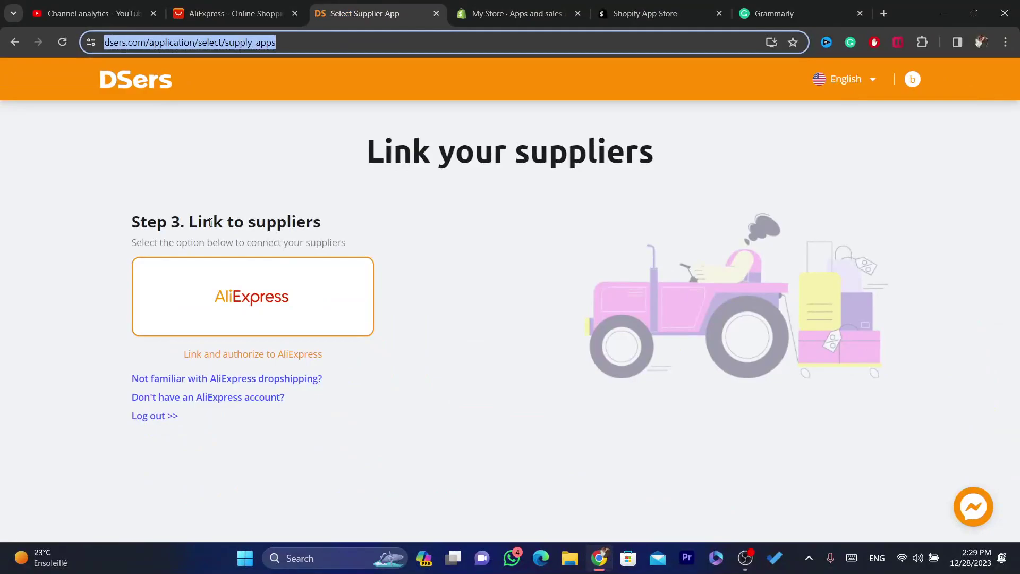
Choose AliExpress as the supplier to link on the Link your suppliers page.
left_click_drag(382, 446, 693, 432)
left_click(328, 211)
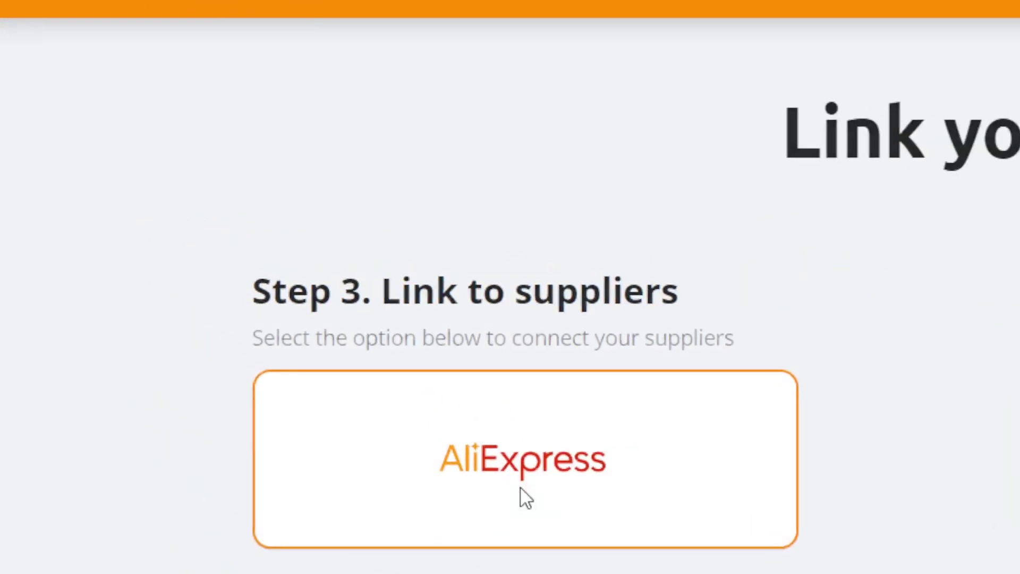
left_click(526, 498)
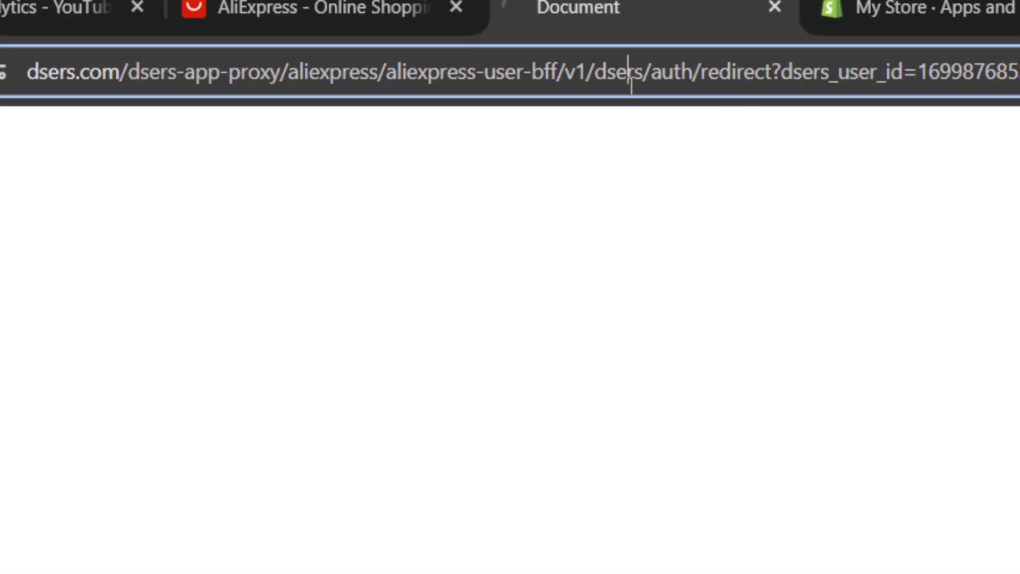
double_click(631, 74)
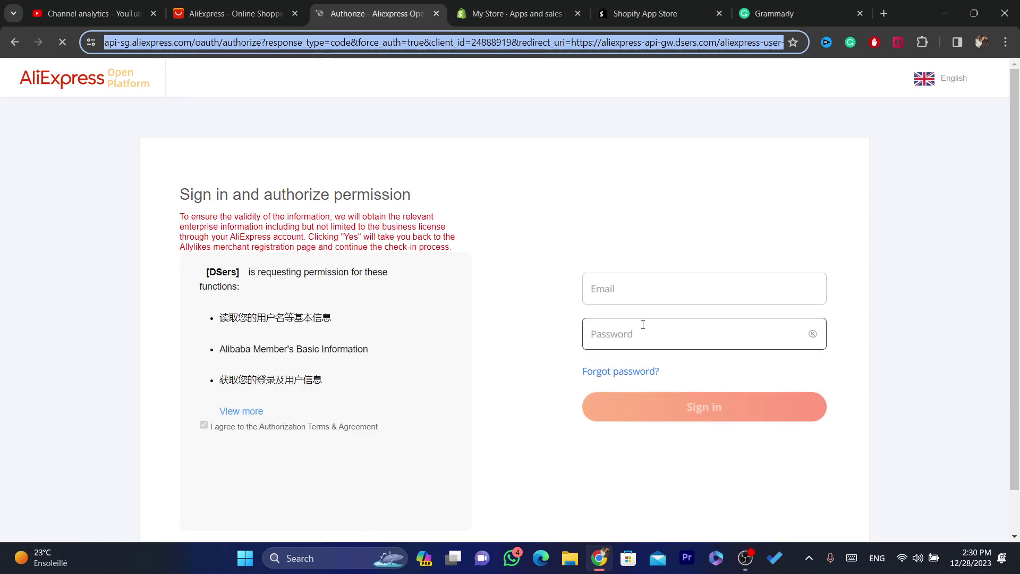
Open aliexpress.com in a new tab and start signing in with Google.
left_click(631, 296)
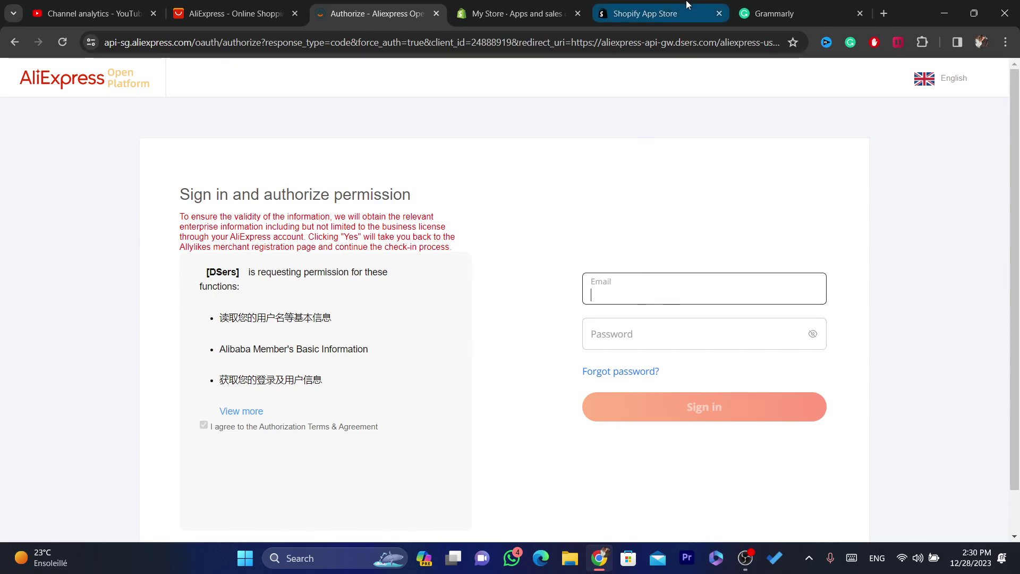
key("ctrl+t")
type("ali")
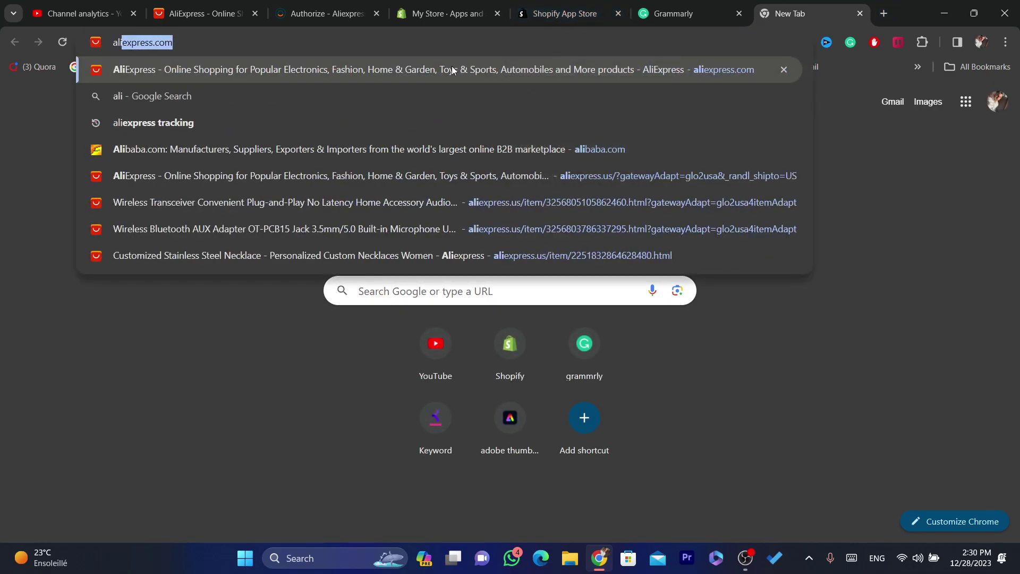
key("Return")
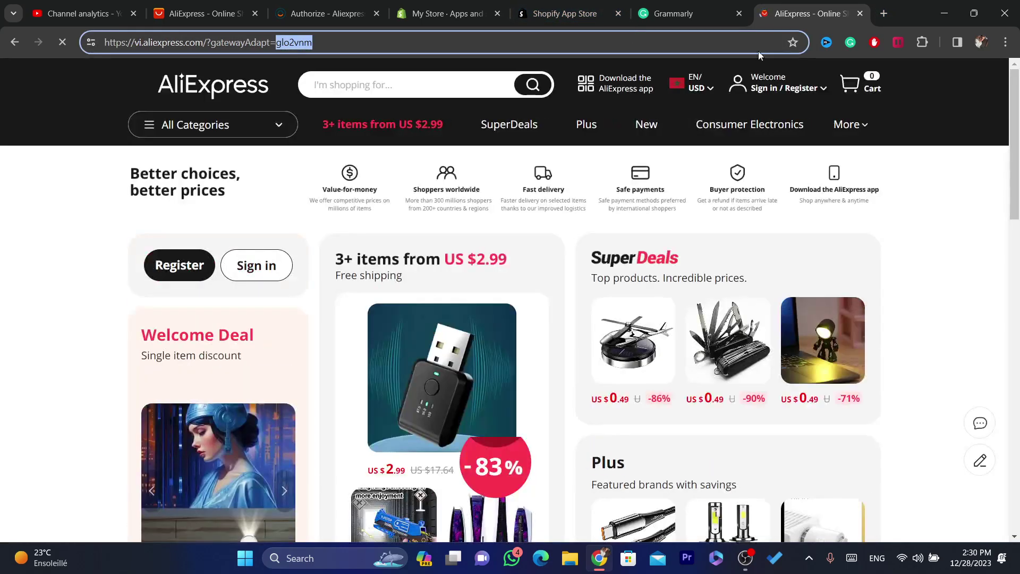
mouse_move(732, 80)
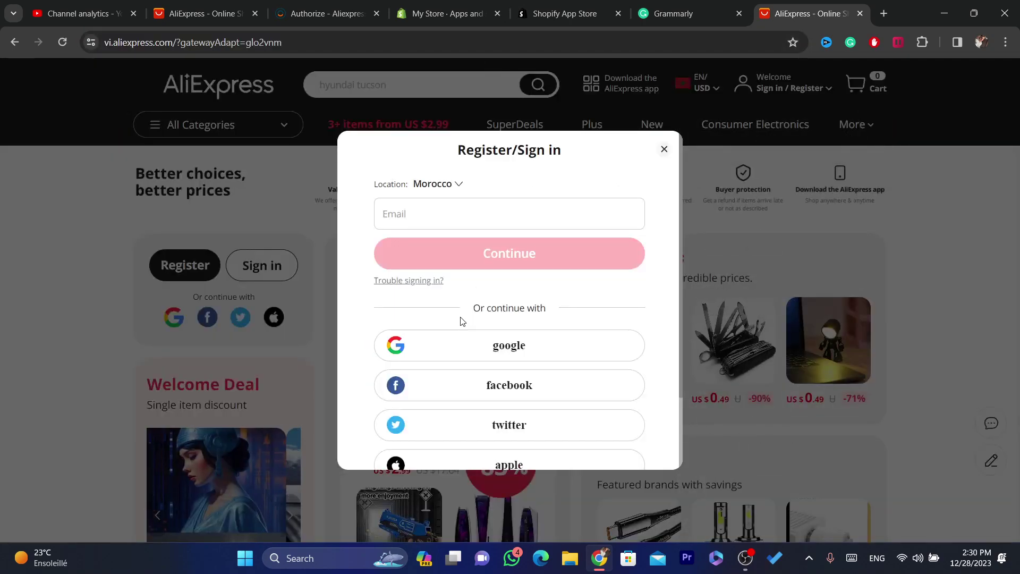
left_click(405, 214)
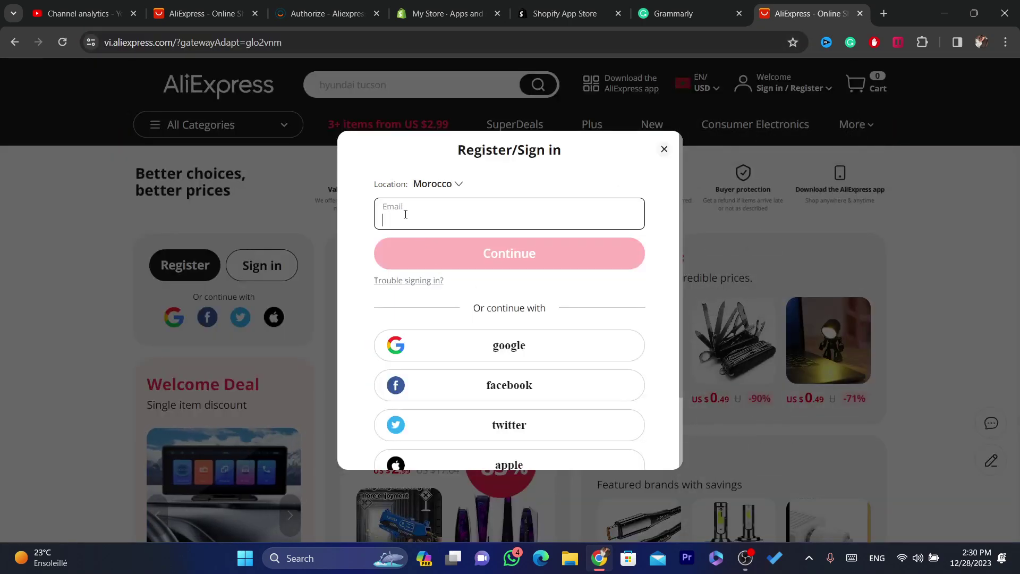
left_click(480, 350)
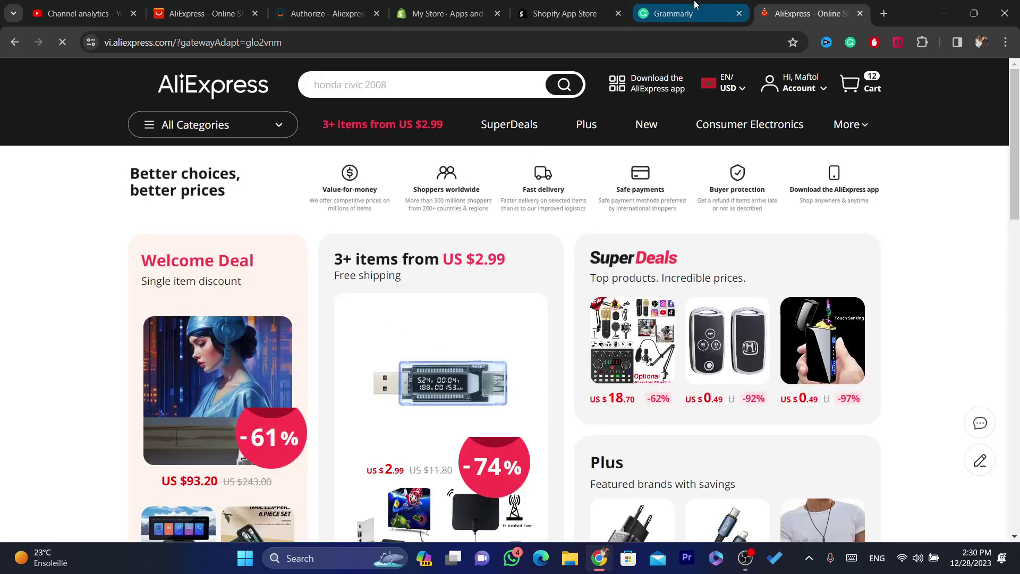
Return to the Authorize - AliExpress sign-in tab.
left_click(691, 10)
left_click(563, 13)
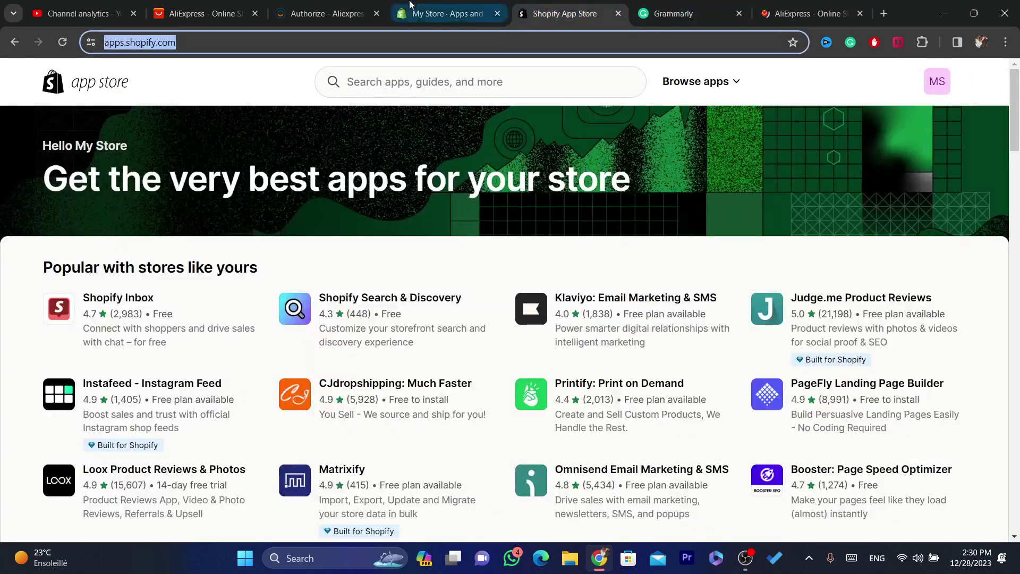
left_click(446, 13)
left_click(552, 12)
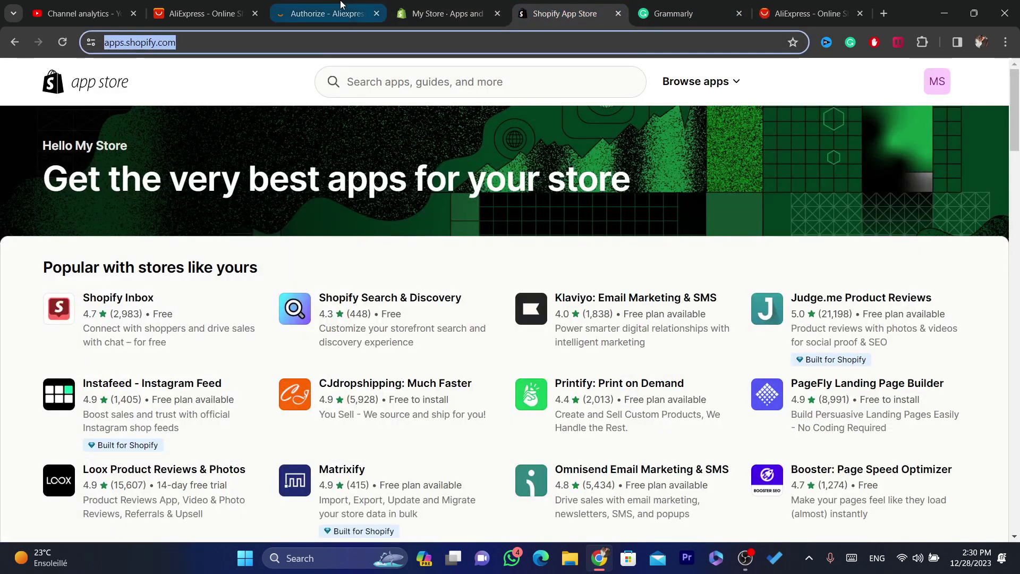
left_click(324, 13)
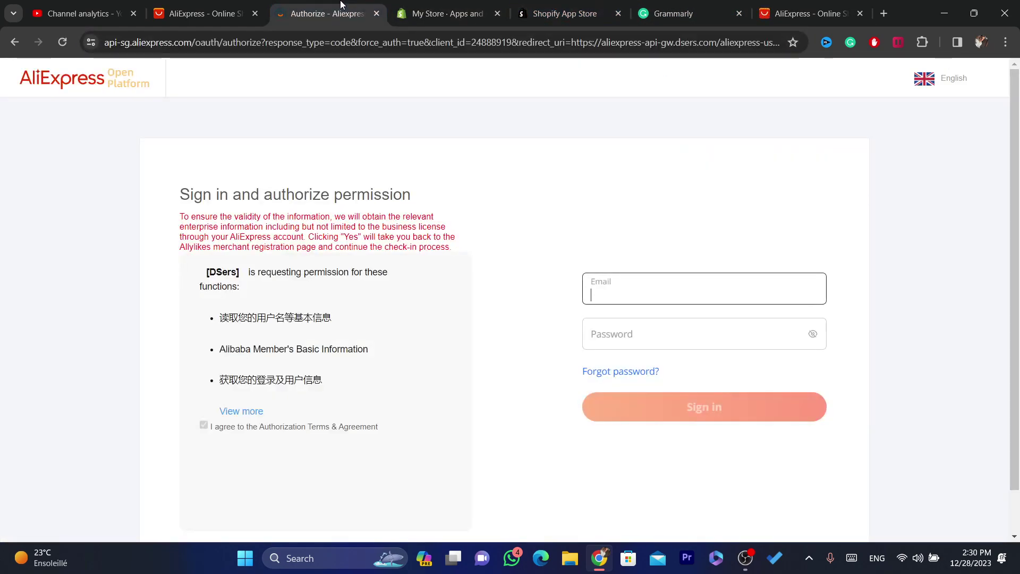
Authorize DSers with the already logged-in AliExpress account and save the password in Chrome.
left_click(61, 43)
left_click(344, 38)
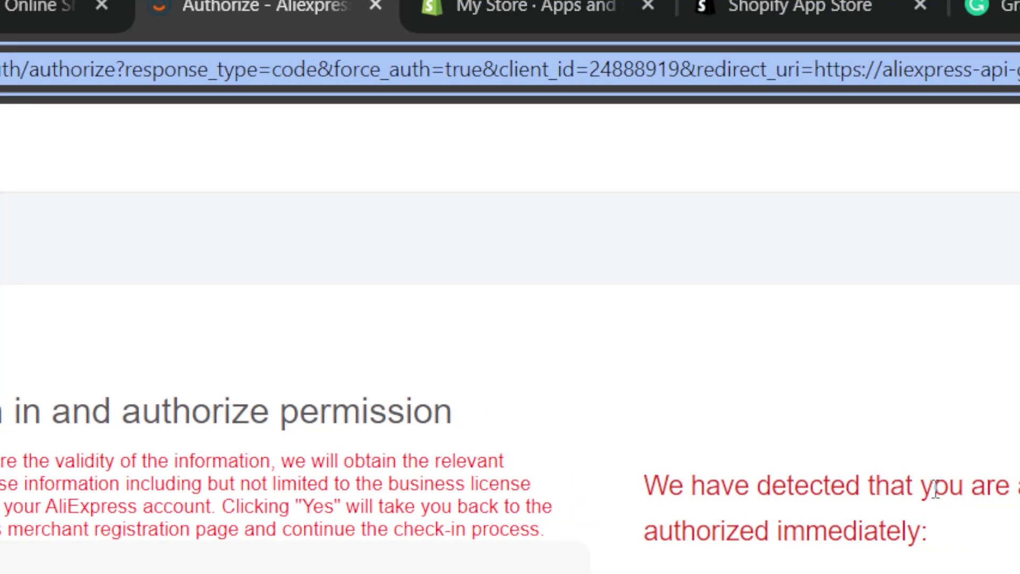
left_click_drag(973, 488, 1019, 534)
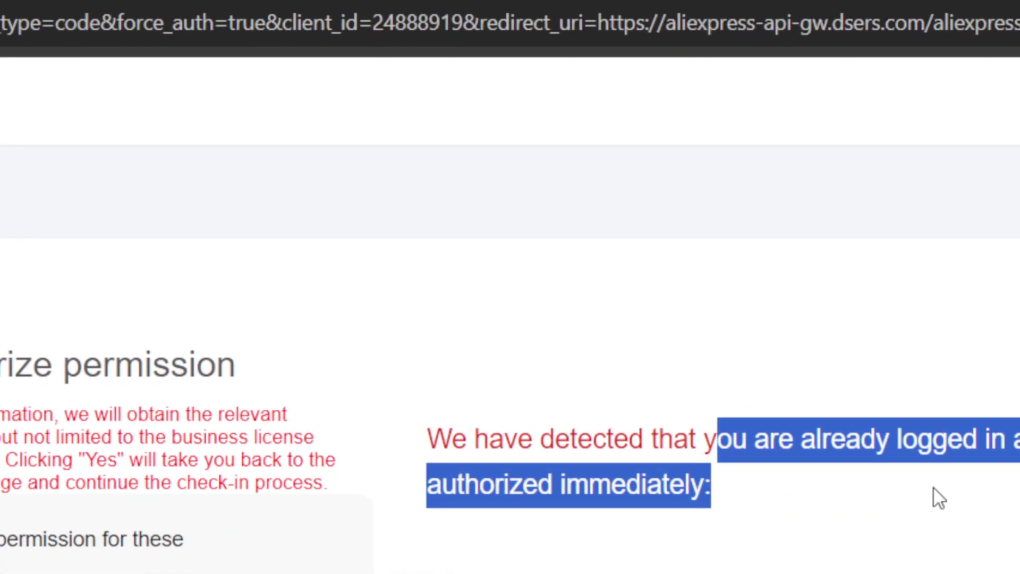
left_click(939, 499)
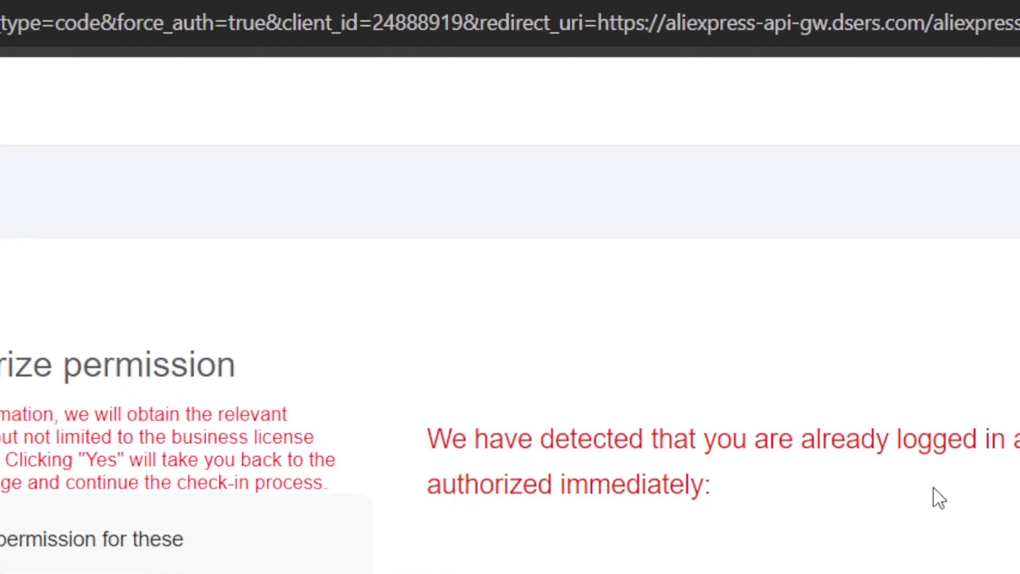
triple_click(603, 475)
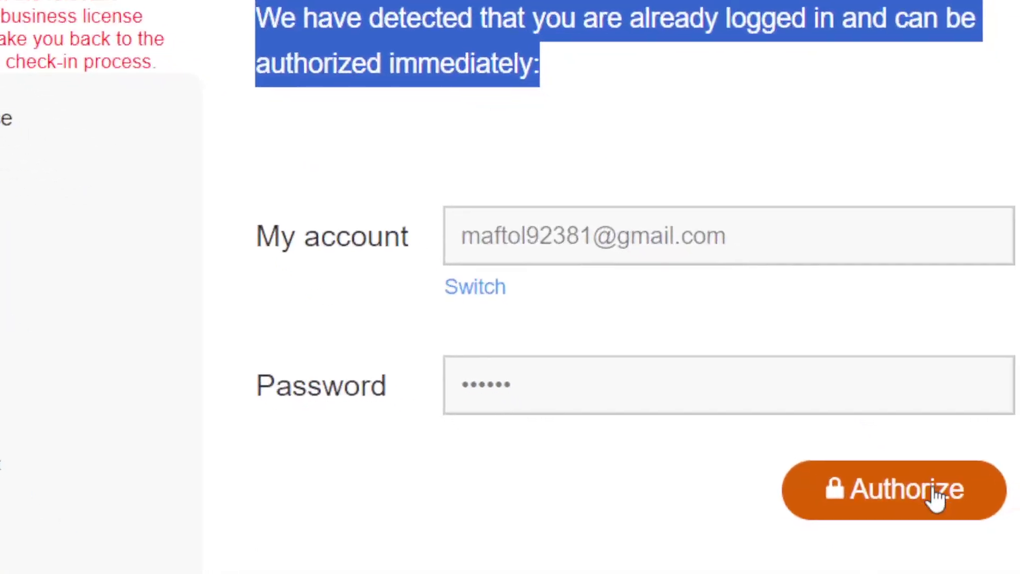
left_click(806, 496)
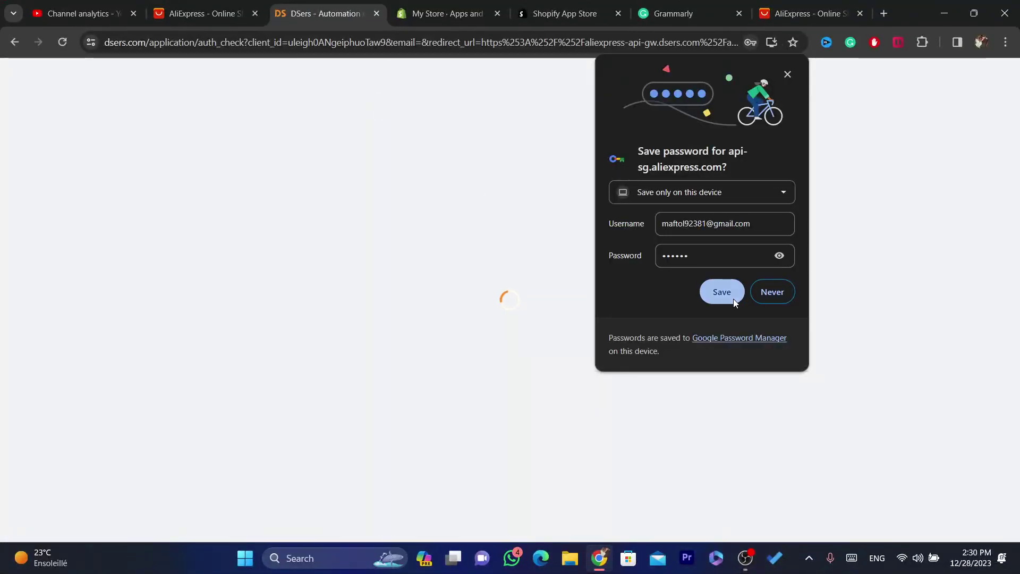
left_click(730, 299)
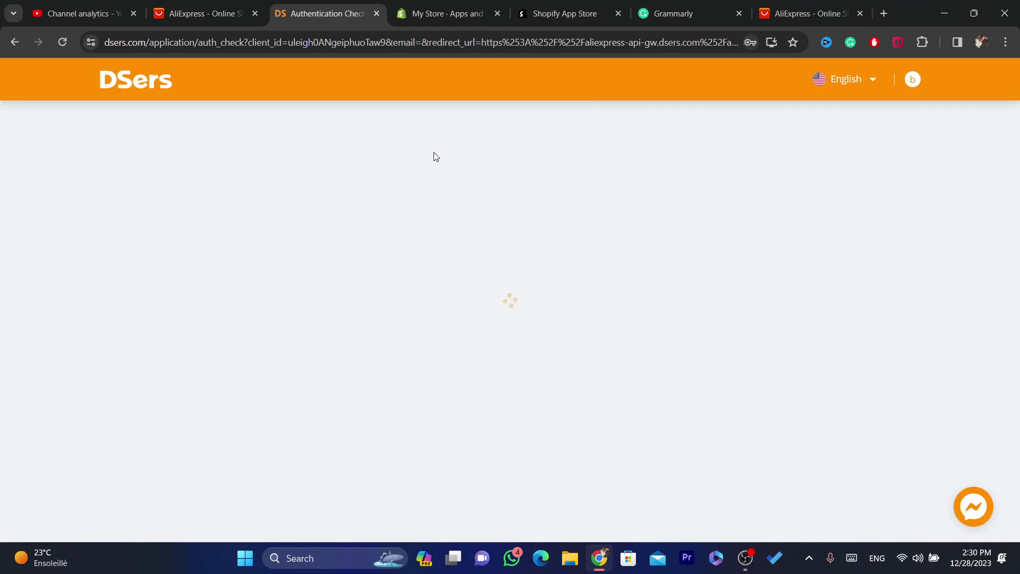
Dismiss the DSers welcome message, abnormal stores authorization notice and upgrade promotion popup.
left_click(332, 48)
double_click(332, 48)
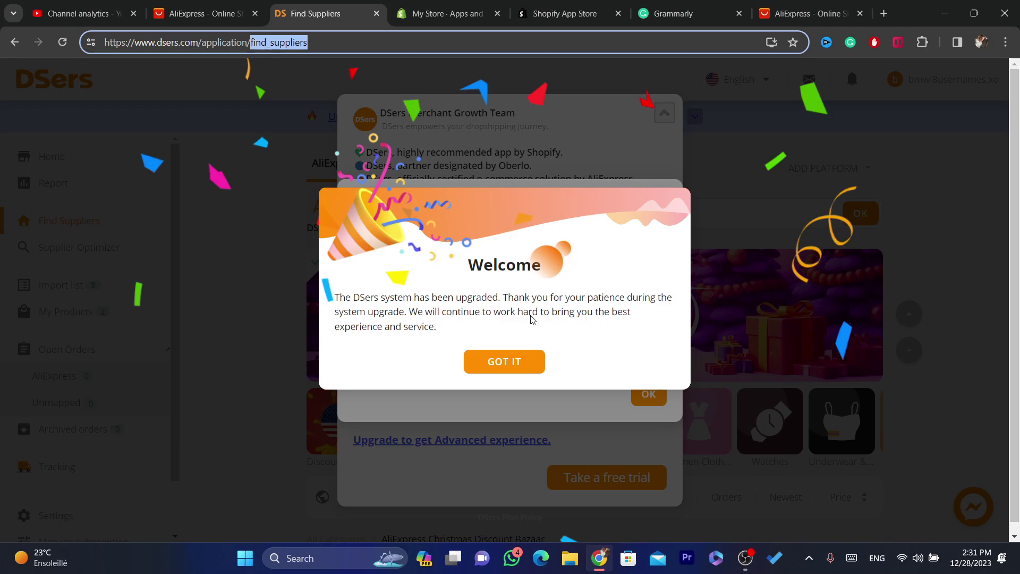
left_click(488, 367)
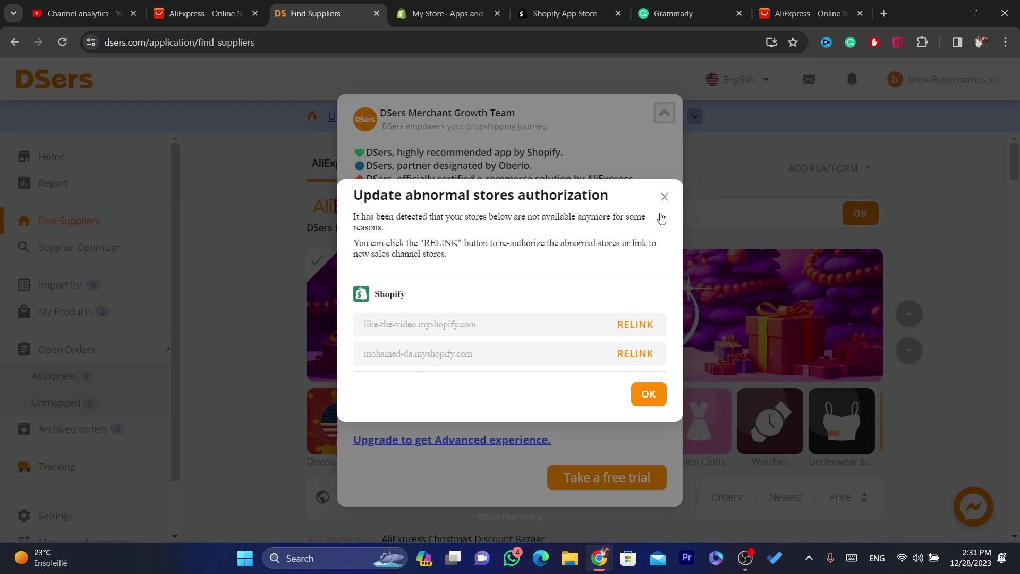
left_click(666, 196)
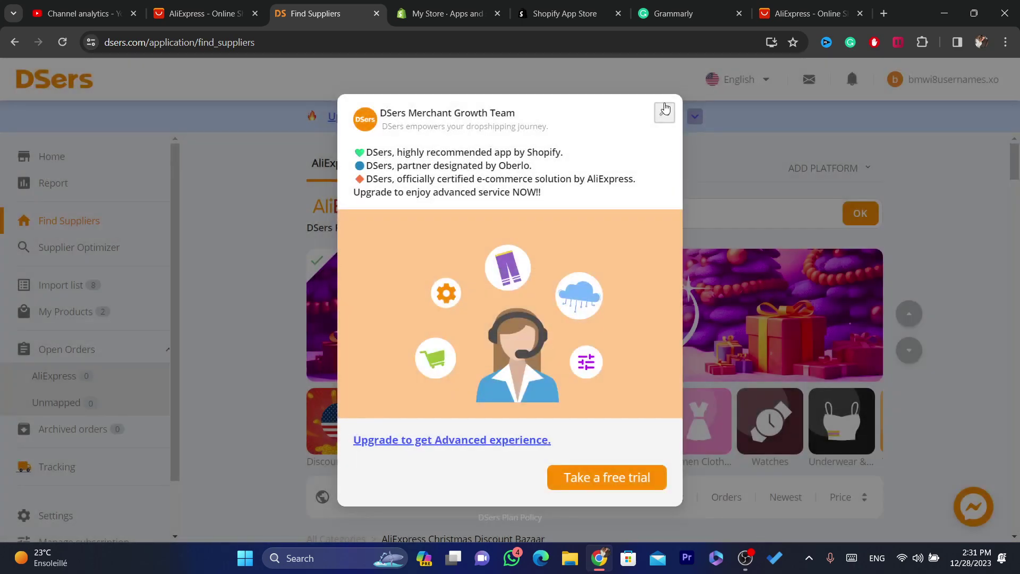
left_click(667, 116)
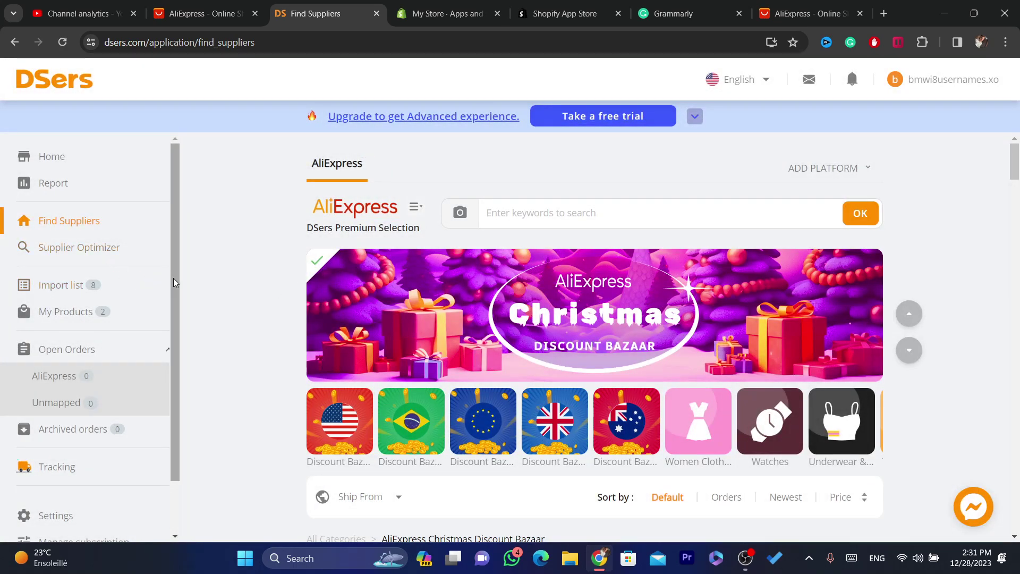
scroll(117, 346, "down", 2)
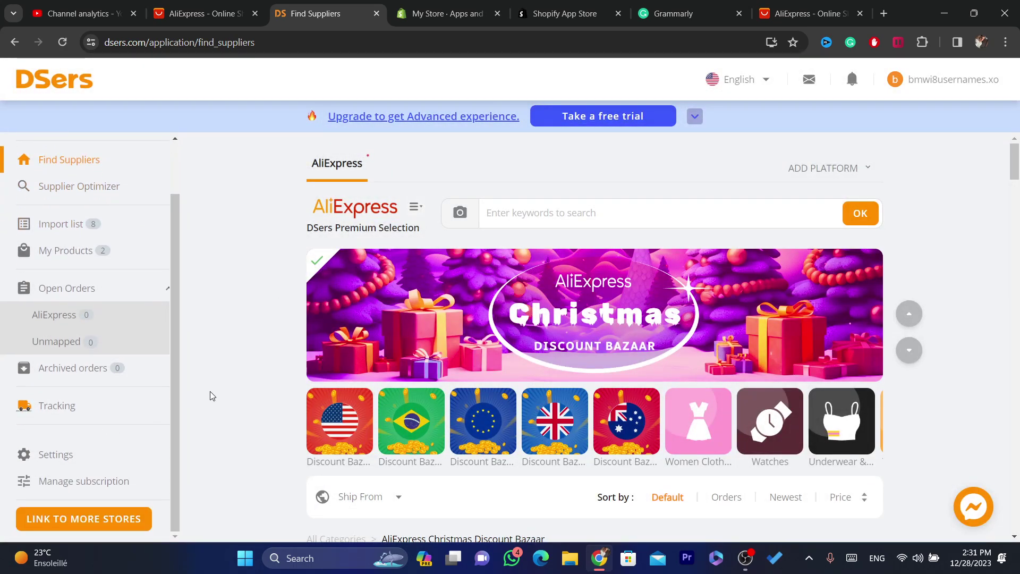
Open Manage subscription in a new tab and return to the Find Suppliers page.
left_click(120, 484)
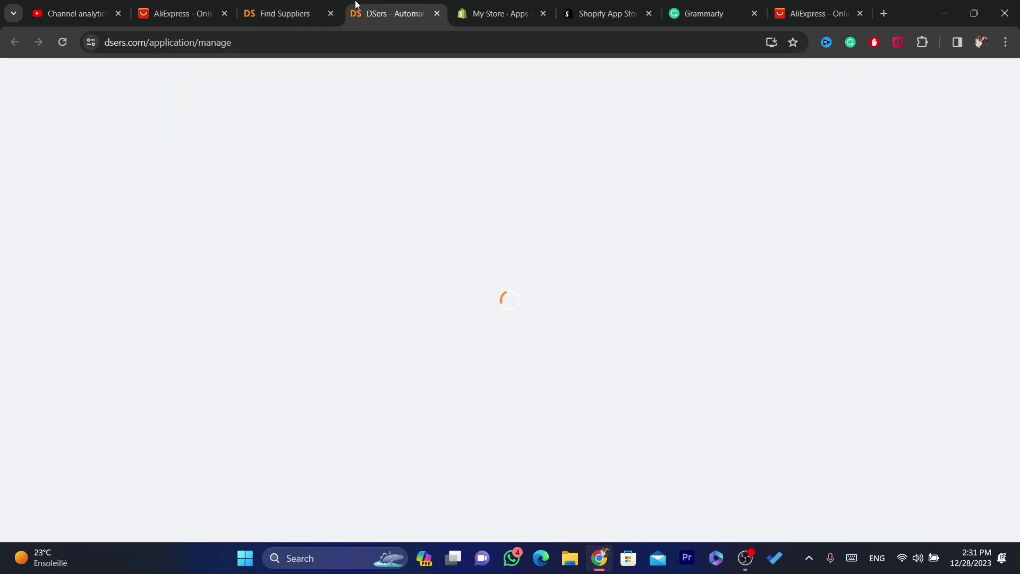
left_click(316, 6)
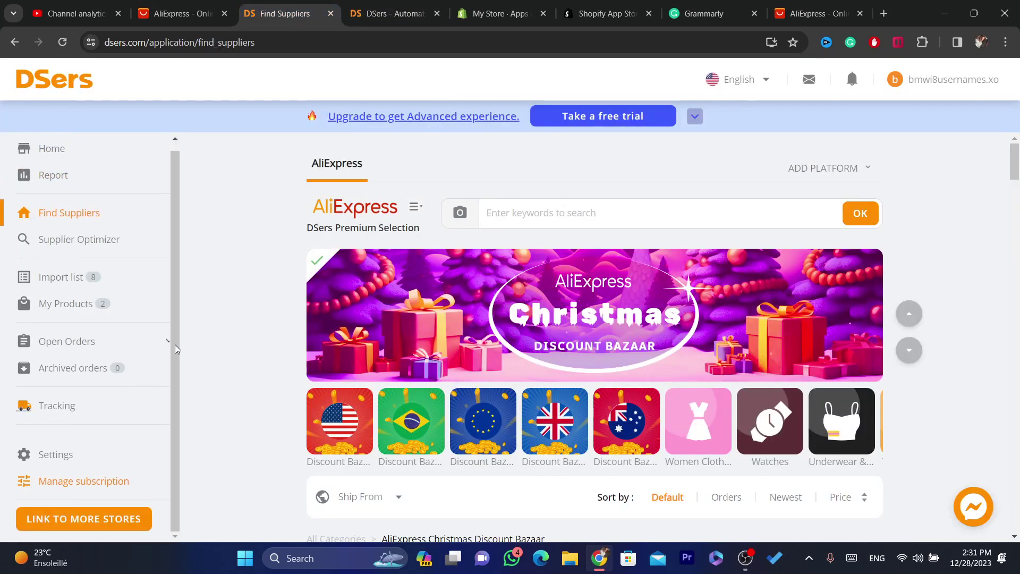
scroll(175, 351, "up", 1)
Install the DSers AliExpress.com Product Importer extension from its Chrome Web Store page.
left_click(66, 162)
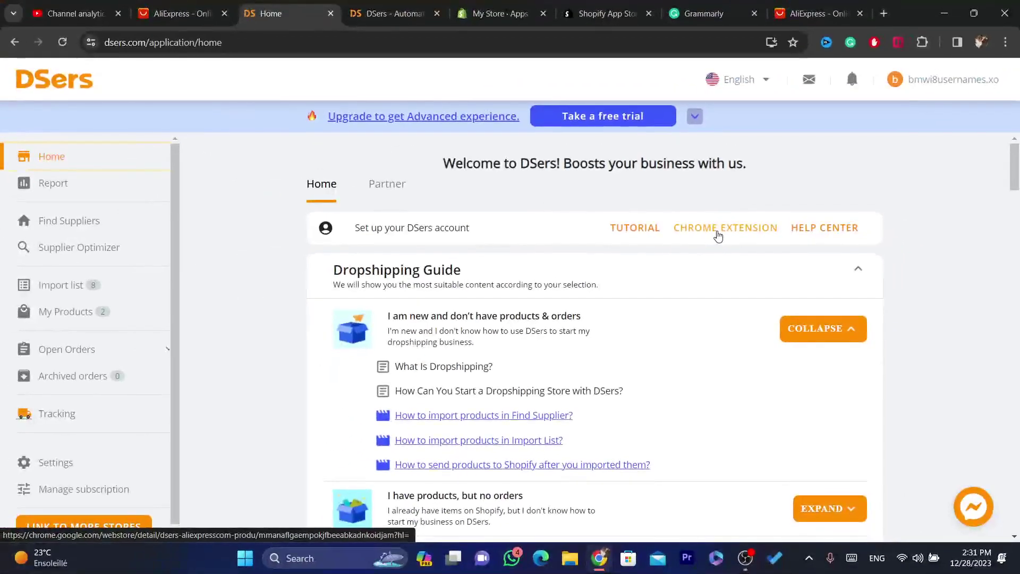
left_click(682, 102)
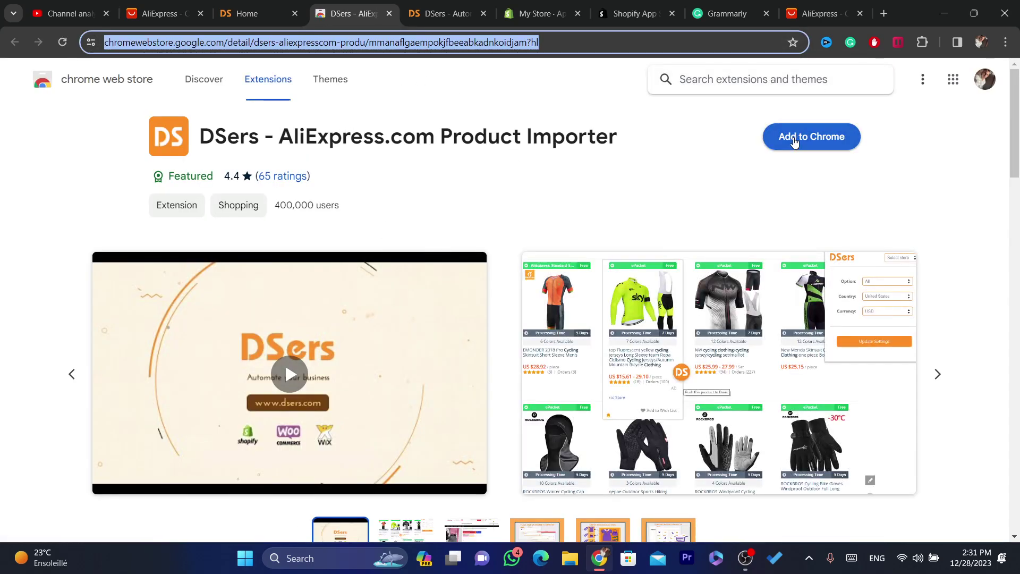
left_click(797, 140)
left_click(557, 215)
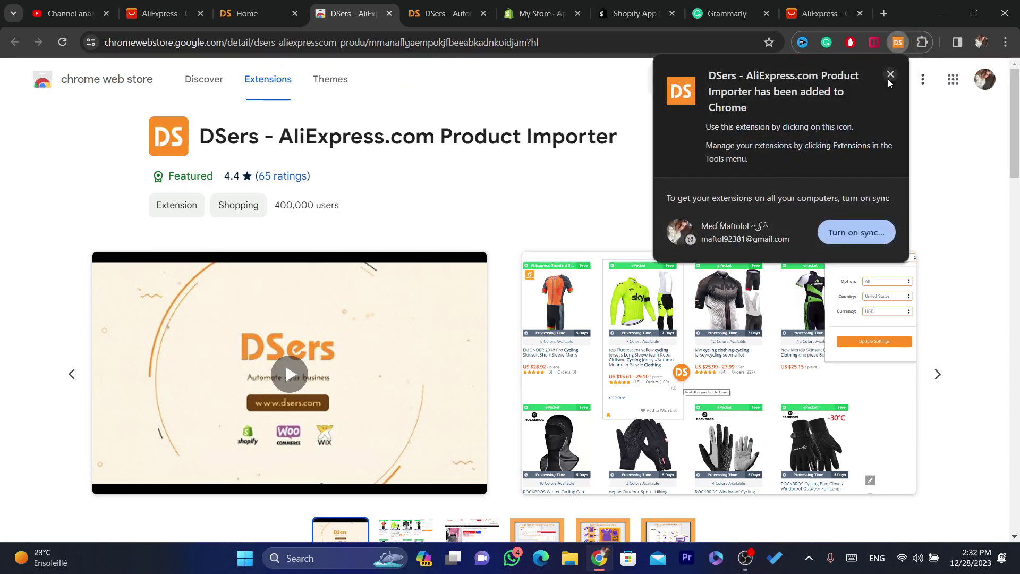
Pin the DSers extension to the toolbar and open dsers.com from its login prompt.
left_click(889, 76)
left_click(923, 43)
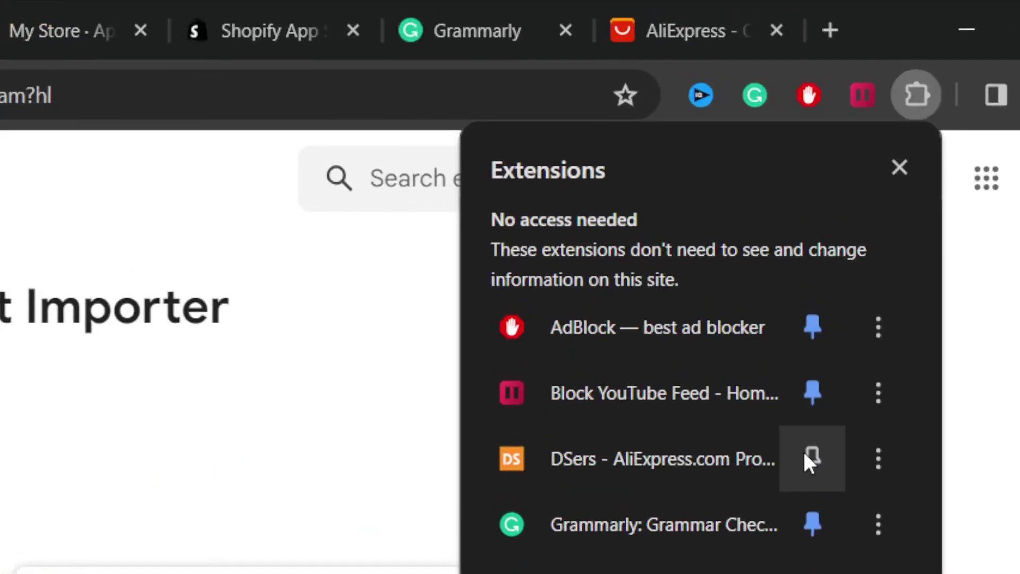
left_click(805, 454)
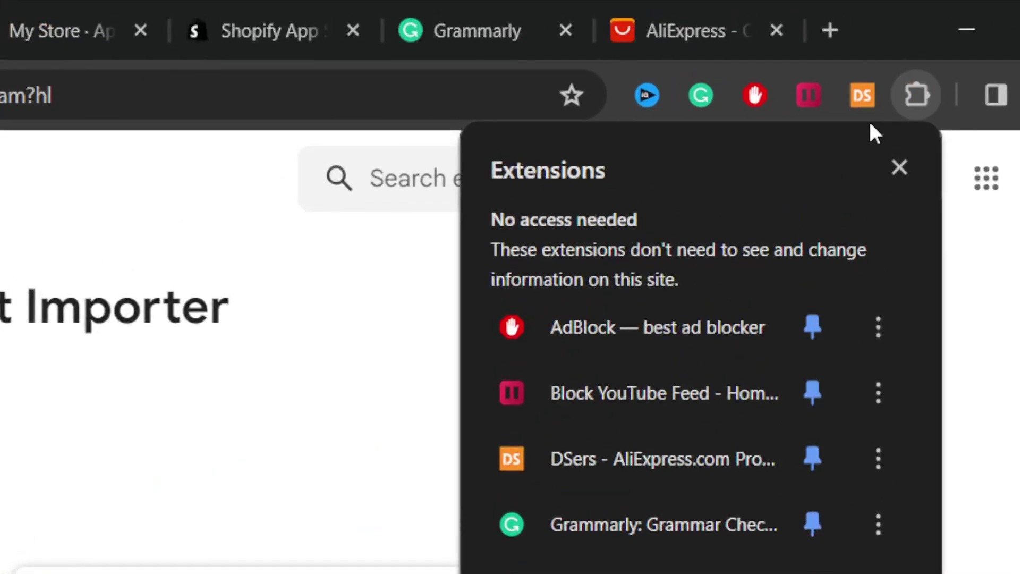
left_click(860, 78)
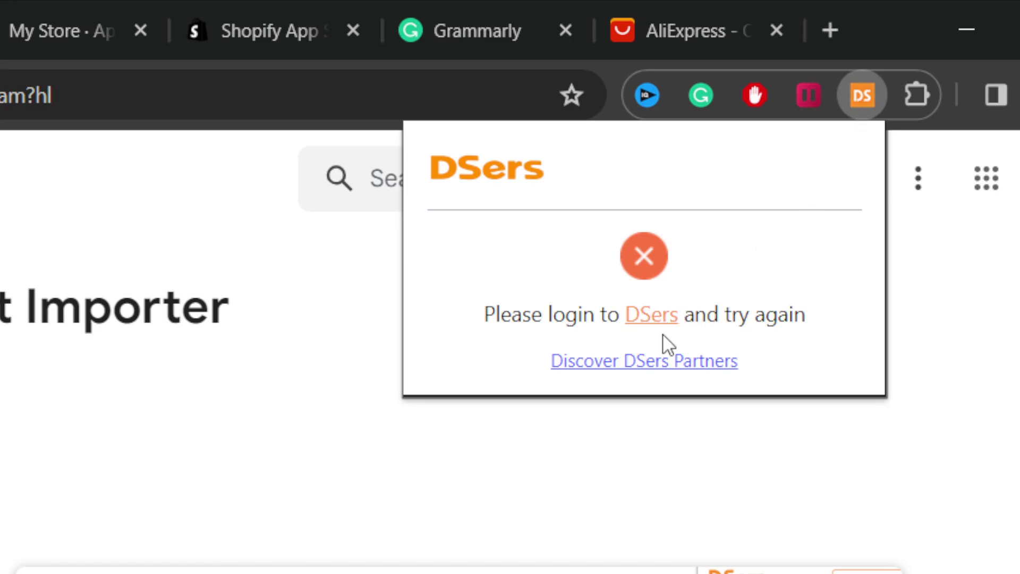
left_click(651, 319)
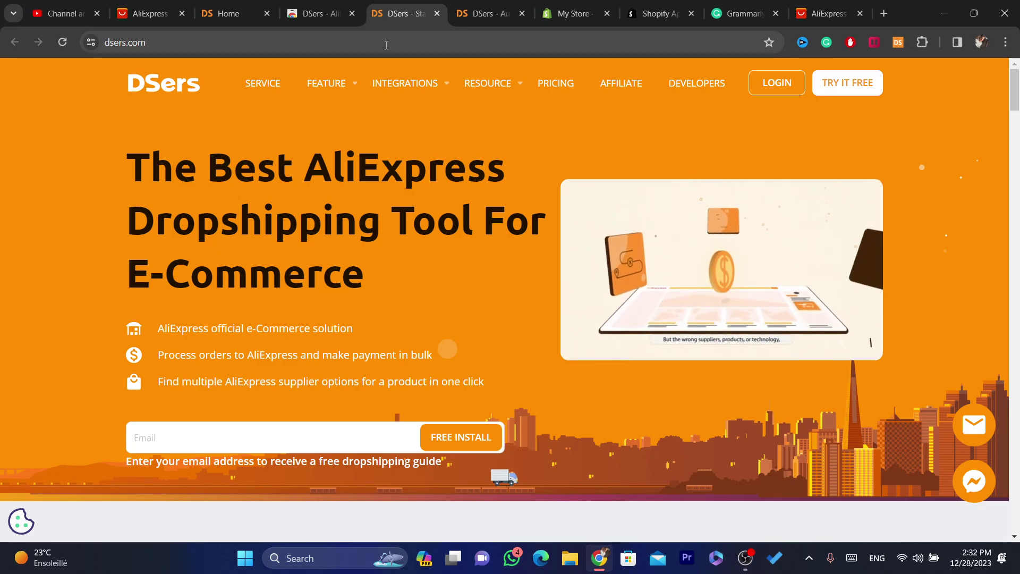
Look over the dsers.com menus and Email field, then go back to Find Suppliers.
mouse_move(404, 84)
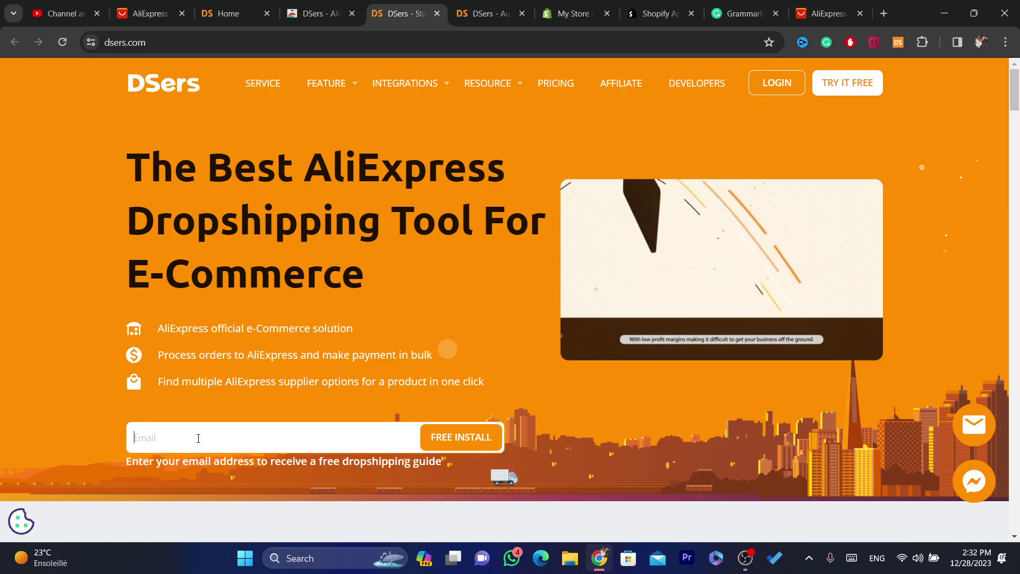
mouse_move(725, 202)
left_click(335, 437)
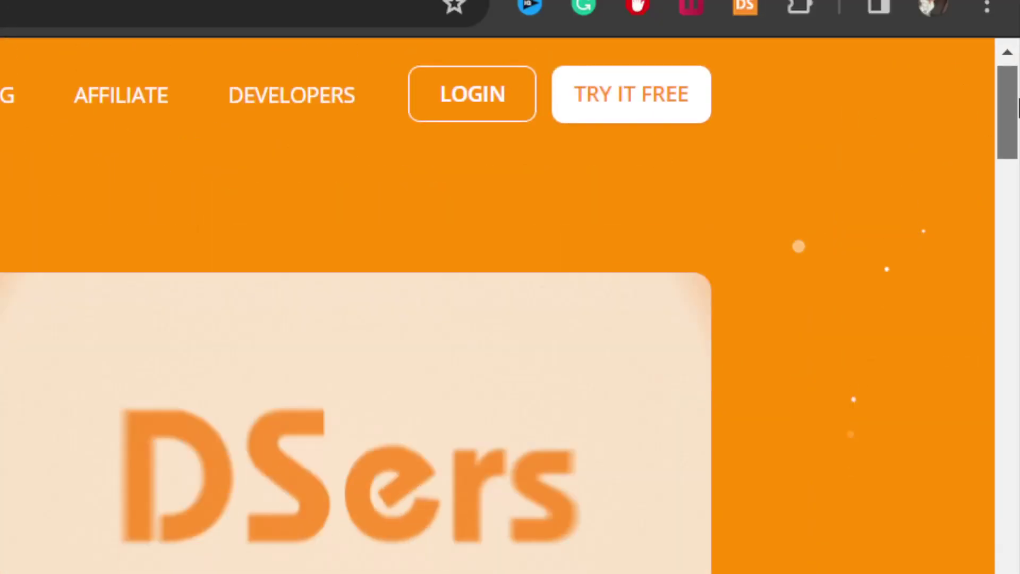
left_click_drag(1016, 106, 1017, 168)
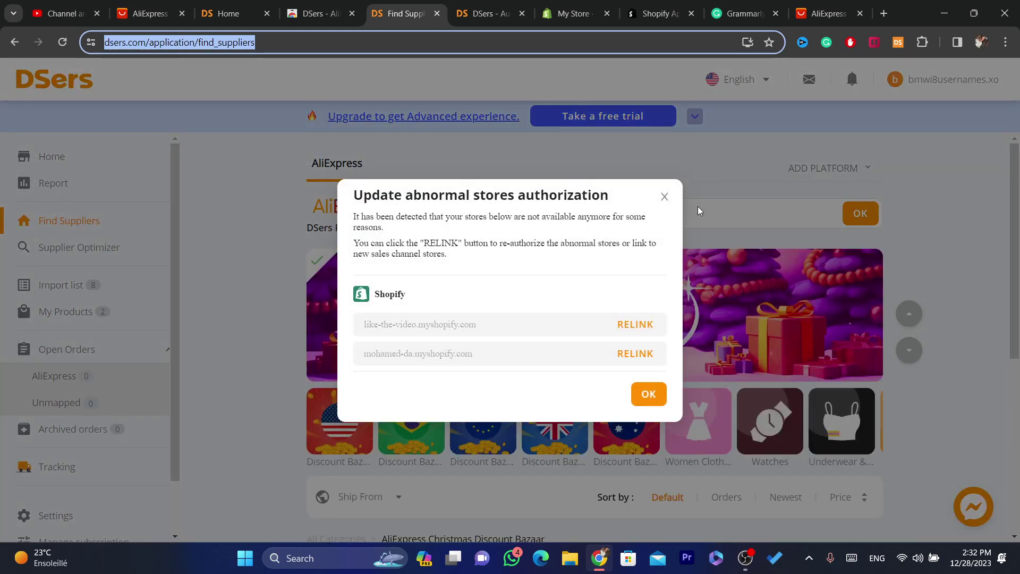
Read the DSers extension popup's import instructions and where imported products will go.
left_click(903, 45)
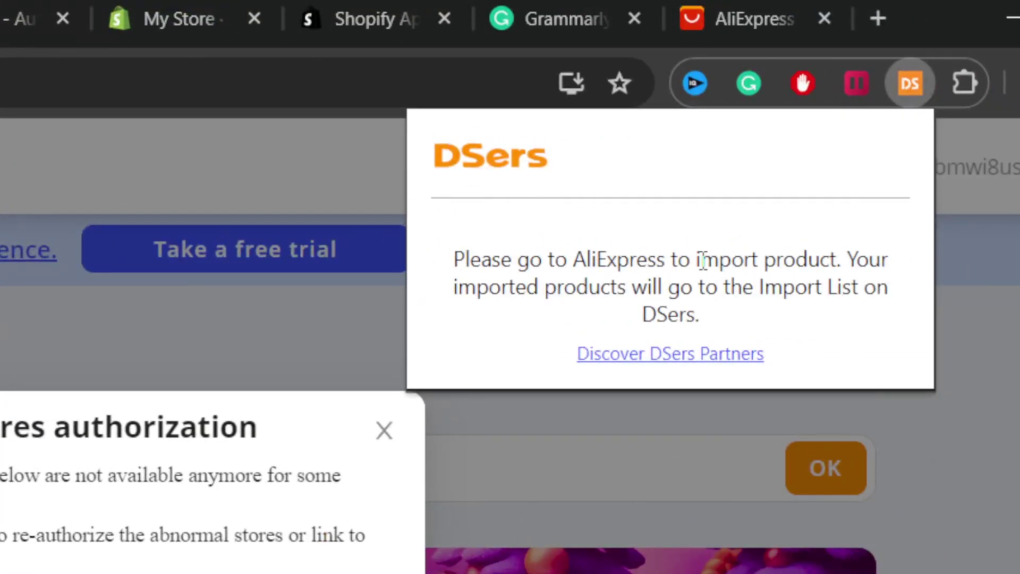
left_click_drag(702, 261, 813, 317)
left_click(684, 288)
left_click_drag(684, 287, 862, 316)
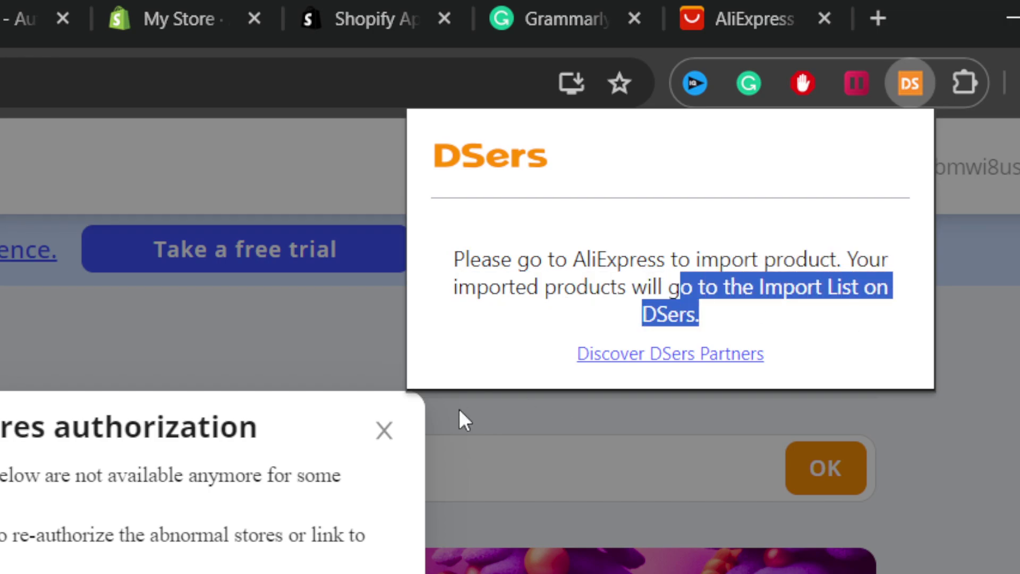
Close the store authorization warning and browse the DSers Partner listings from Home.
left_click(384, 430)
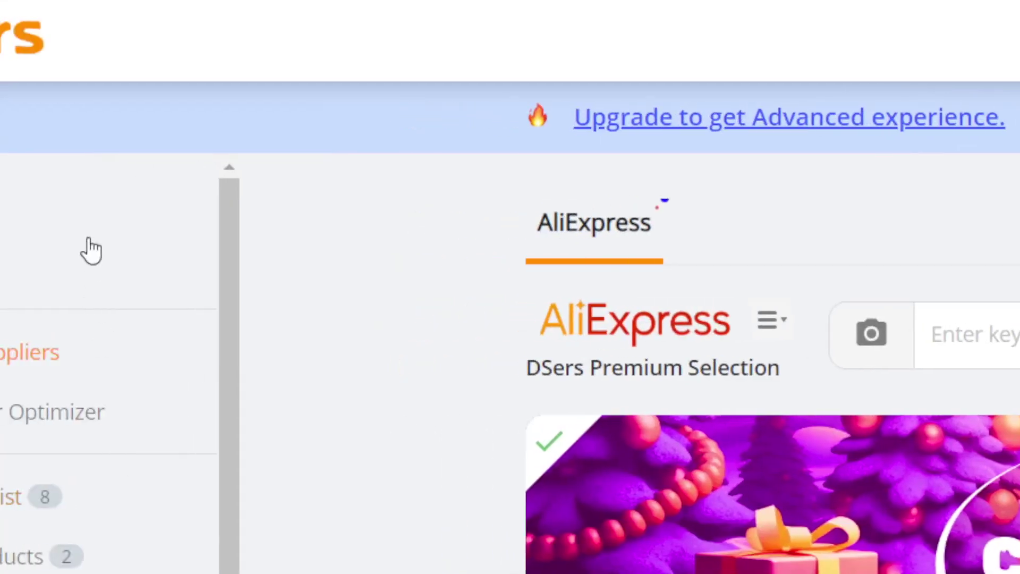
left_click(88, 245)
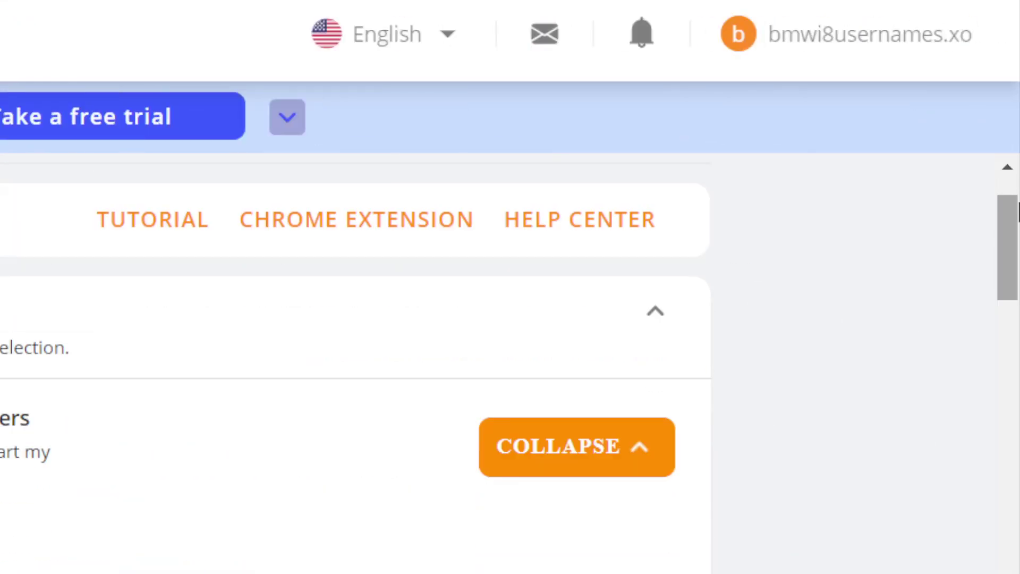
scroll(356, 372, "down", 10)
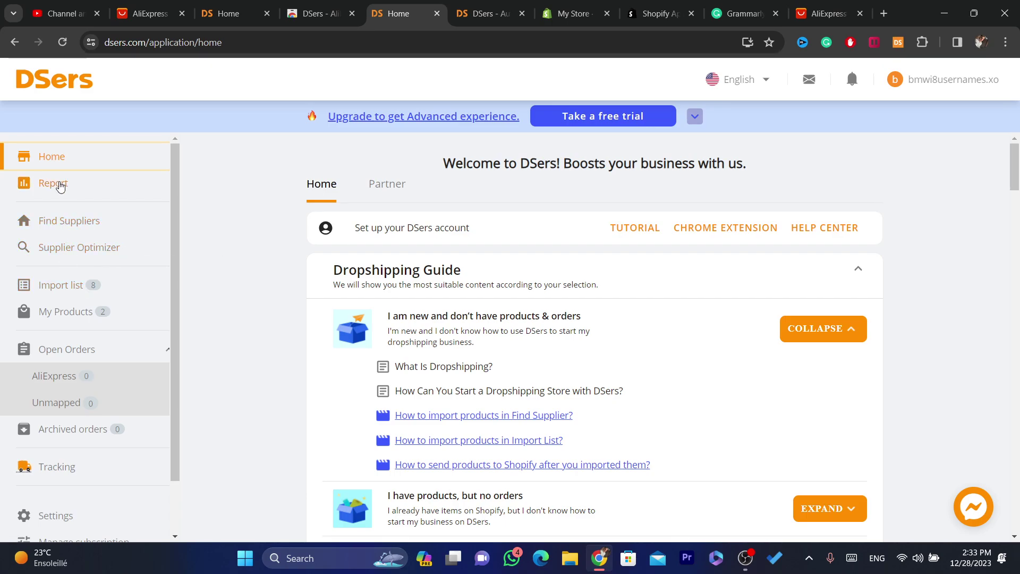
left_click(384, 182)
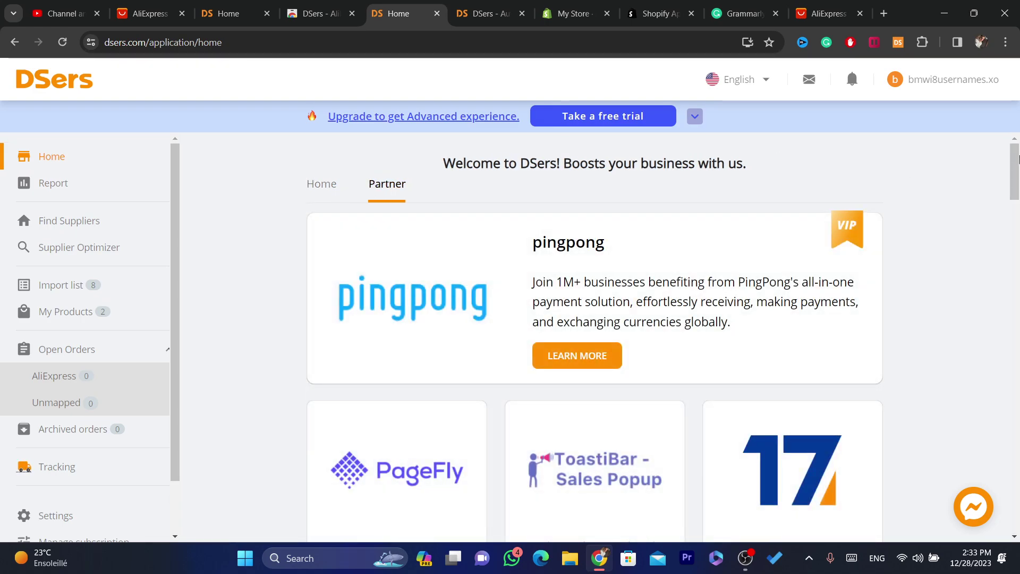
scroll(1019, 160, "down", 10)
scroll(1019, 160, "up", 10)
Load the AliExpress home page in the Manage subscription tab.
left_click(484, 14)
left_click(480, 40)
type("ali")
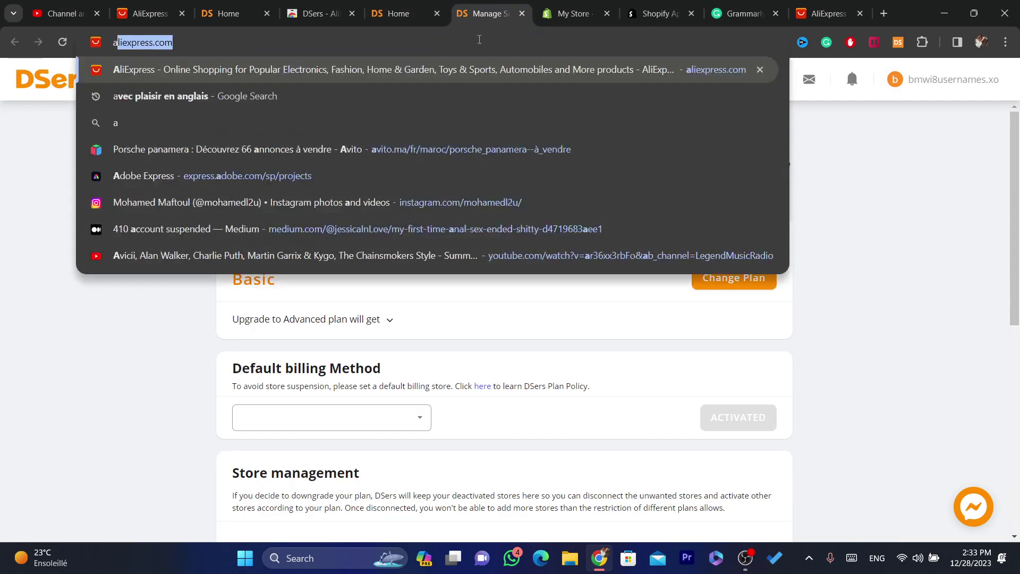
left_click(488, 72)
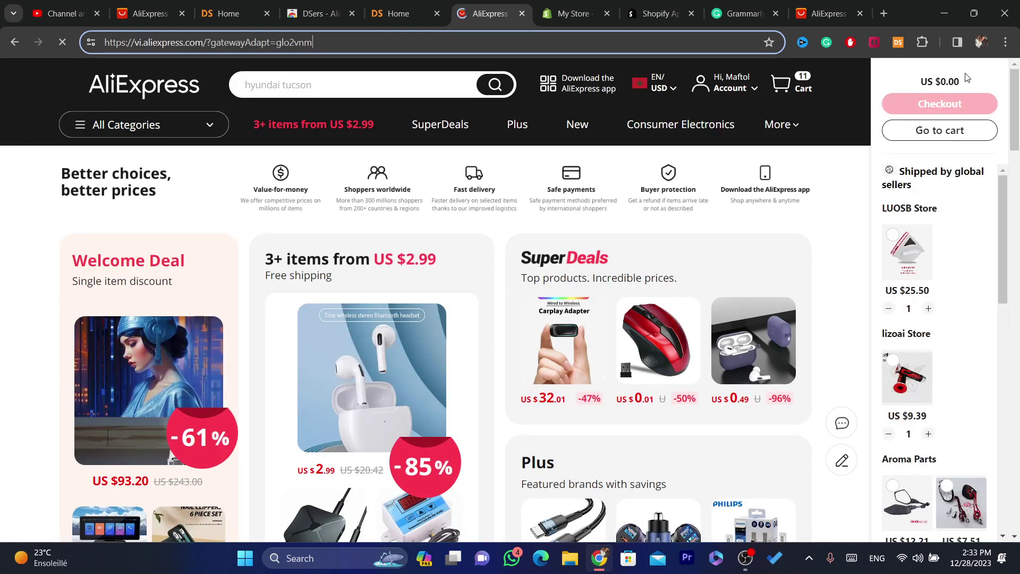
Browse Furniture > Living Room Sofas and open the Nordic Luxury Lamb Fleece Lazy Sofa Chair listing.
scroll(1016, 201, "down", 5)
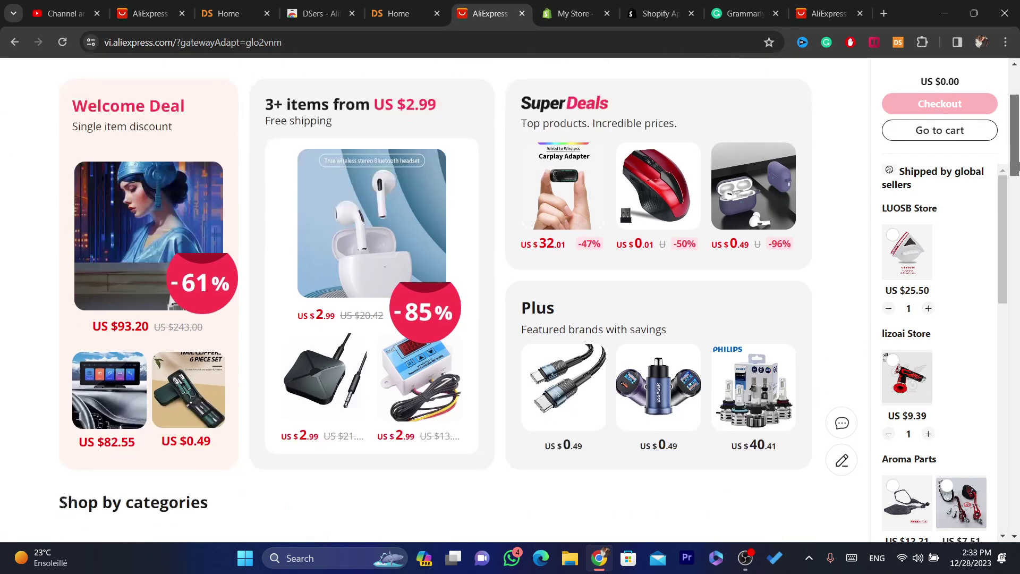
scroll(1016, 201, "down", 3)
scroll(475, 462, "up", 4)
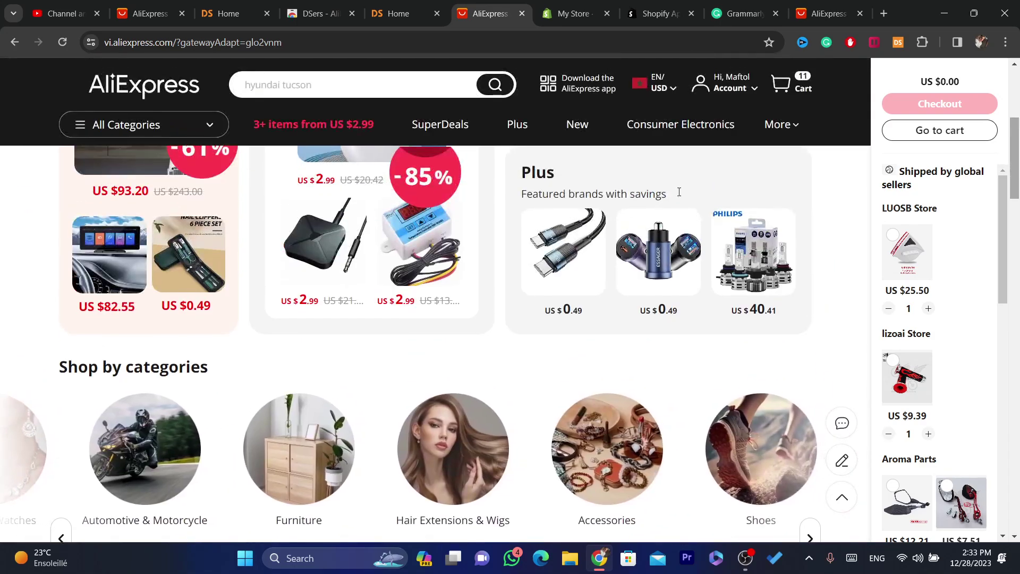
left_click(302, 456)
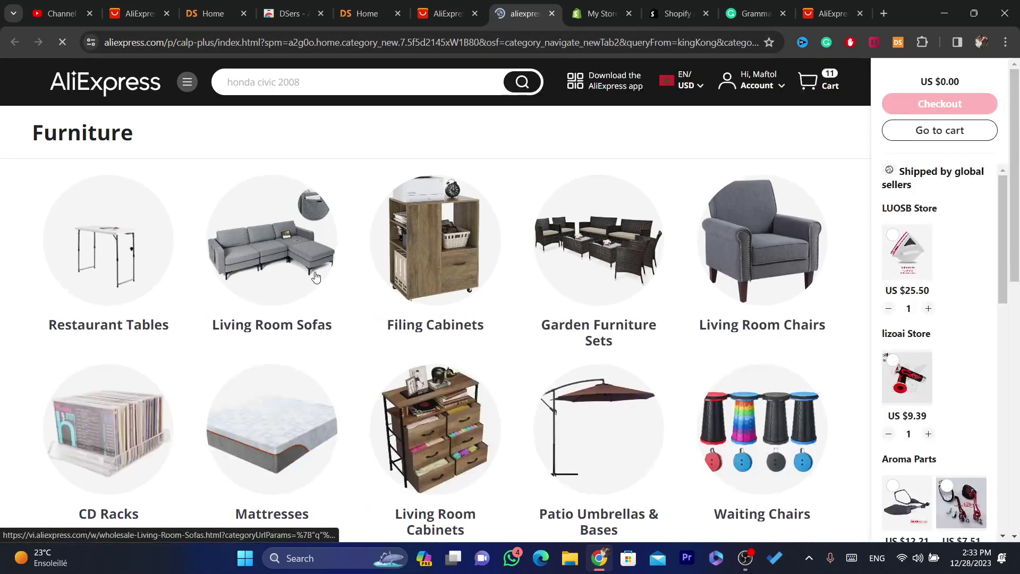
left_click(316, 276)
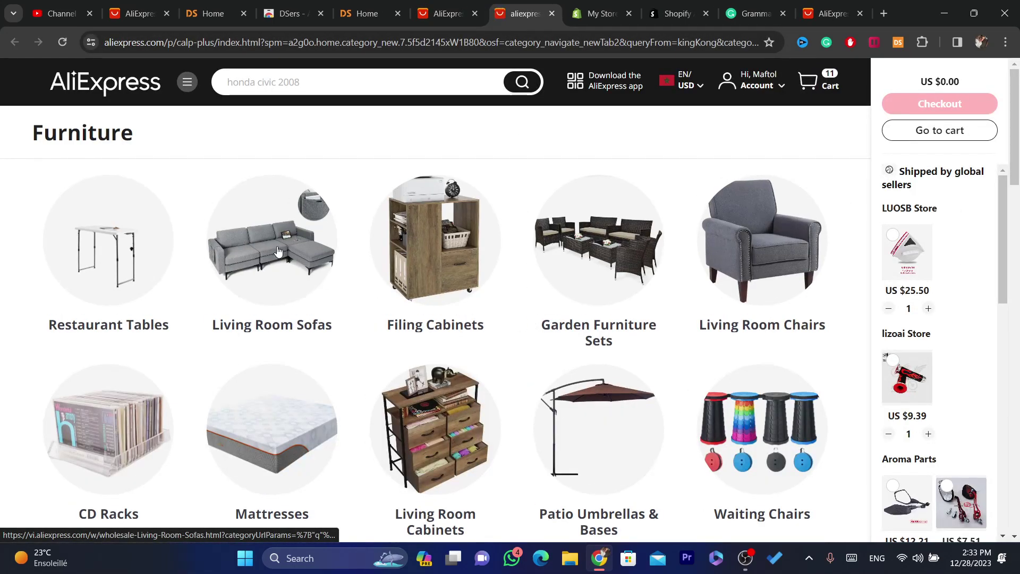
left_click_drag(510, 53, 508, 47)
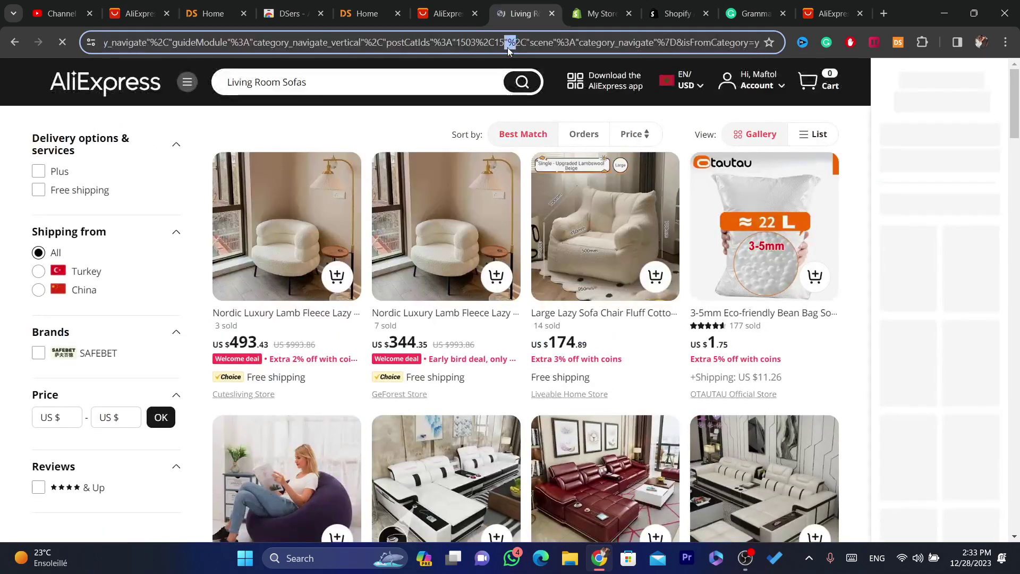
left_click(420, 242)
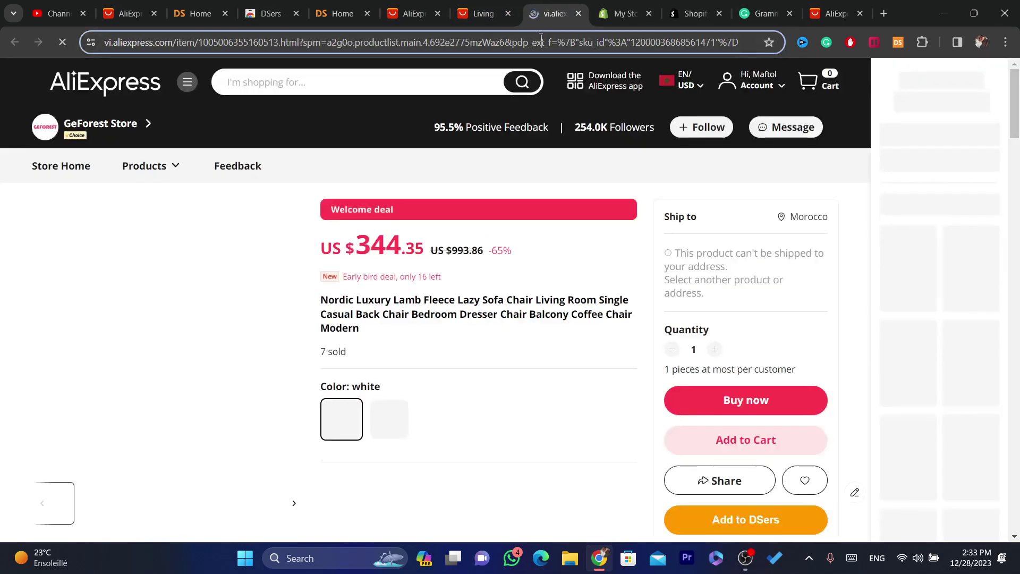
left_click(527, 42)
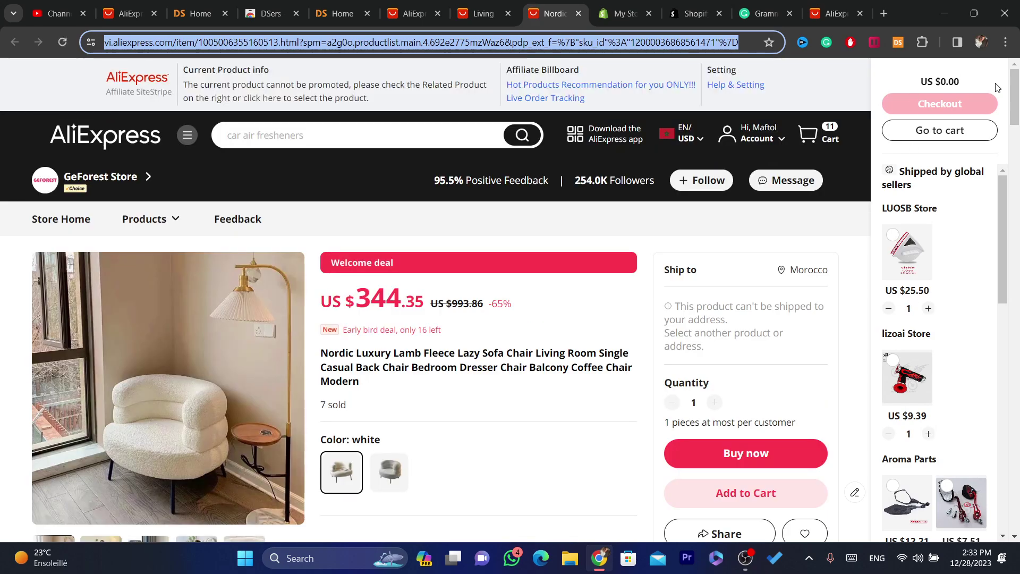
left_click_drag(1015, 96, 1017, 110)
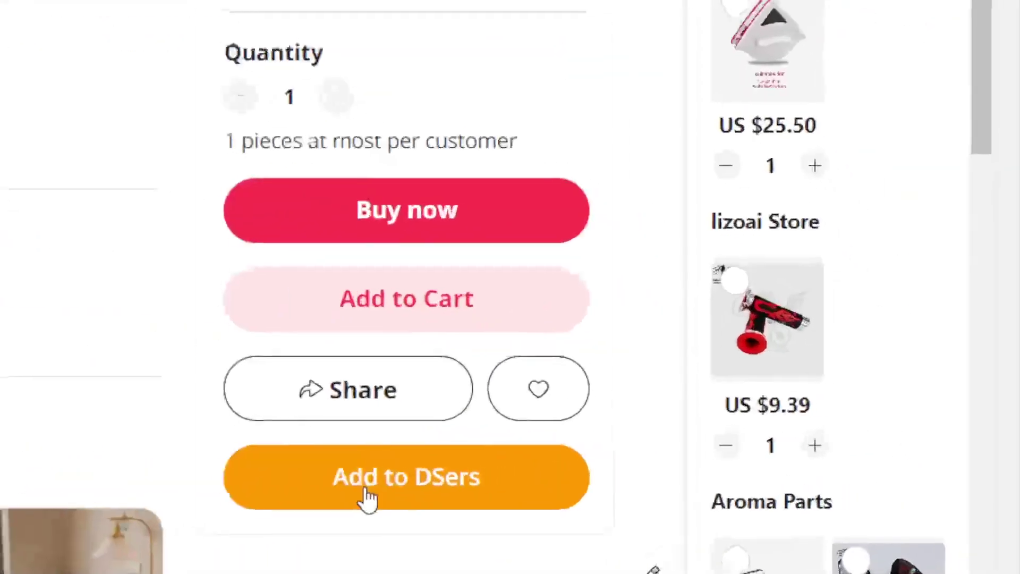
Import the Nordic lamb fleece sofa chair into DSers, then go to the DSers Home dashboard.
left_click(364, 501)
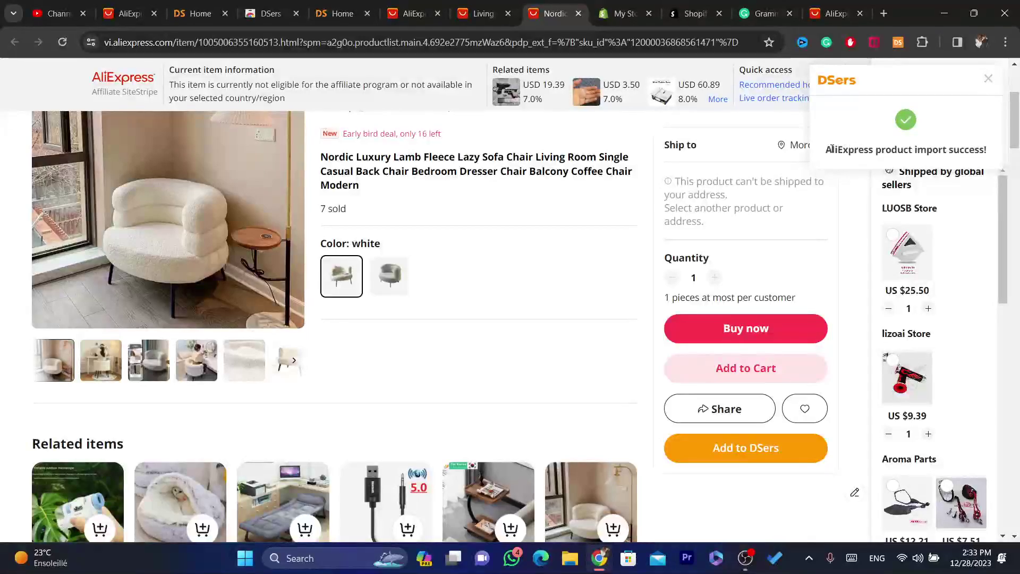
left_click_drag(615, 114, 957, 94)
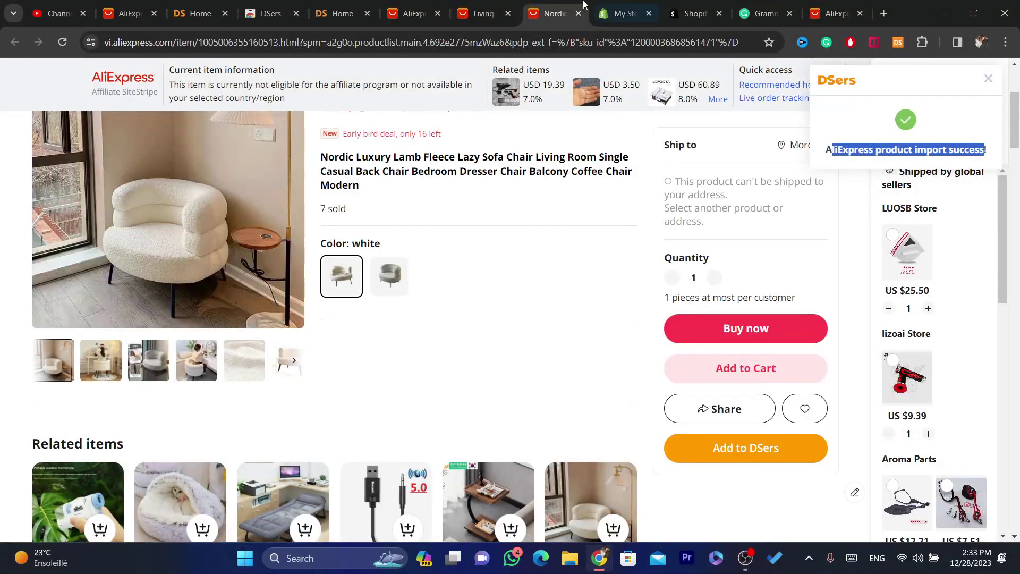
left_click(484, 5)
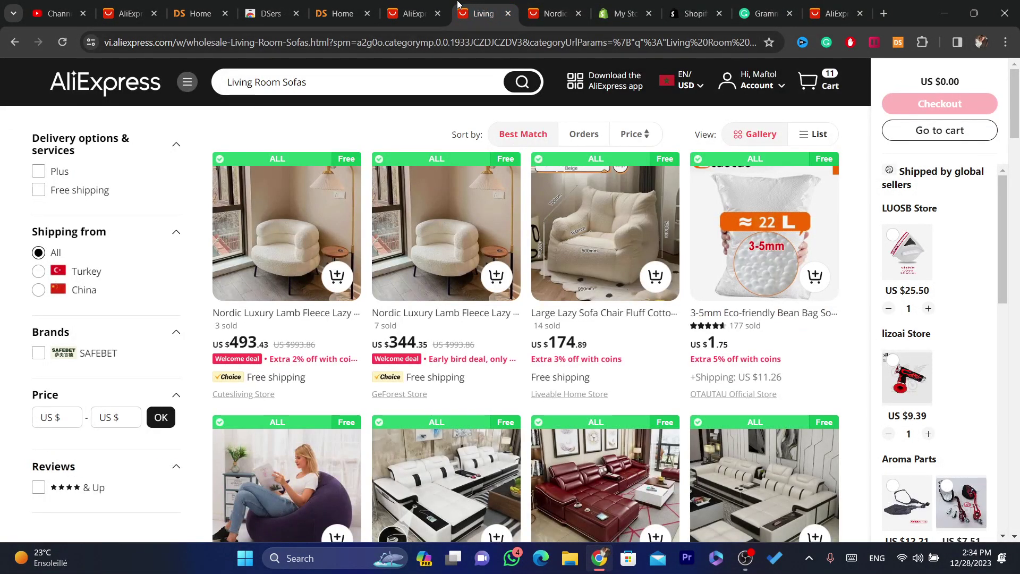
left_click(340, 13)
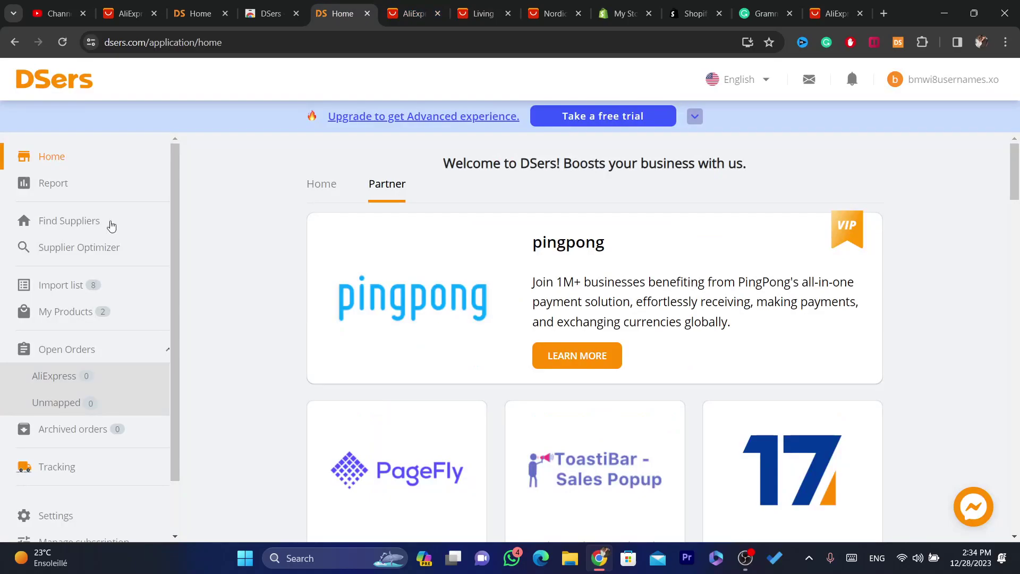
Open the Push Products dialog for the Nordic Luxury chair in the DSers Import list.
left_click(78, 284)
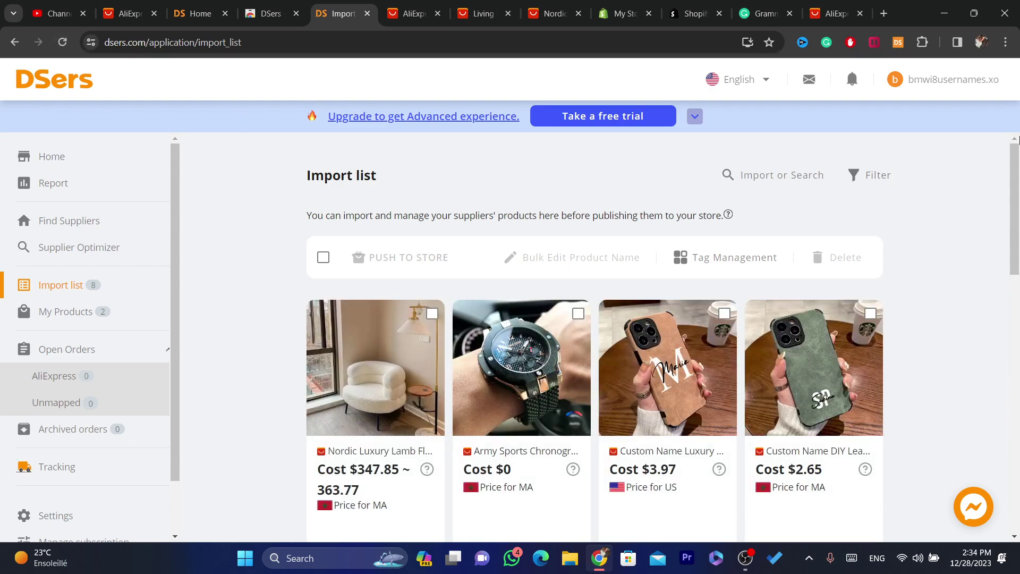
scroll(585, 340, "down", 2)
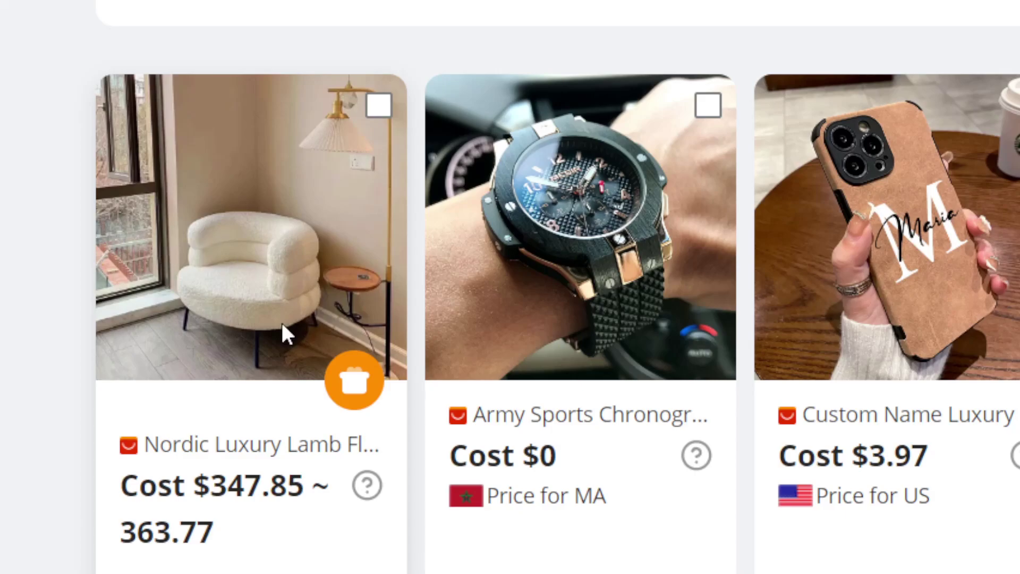
left_click(359, 388)
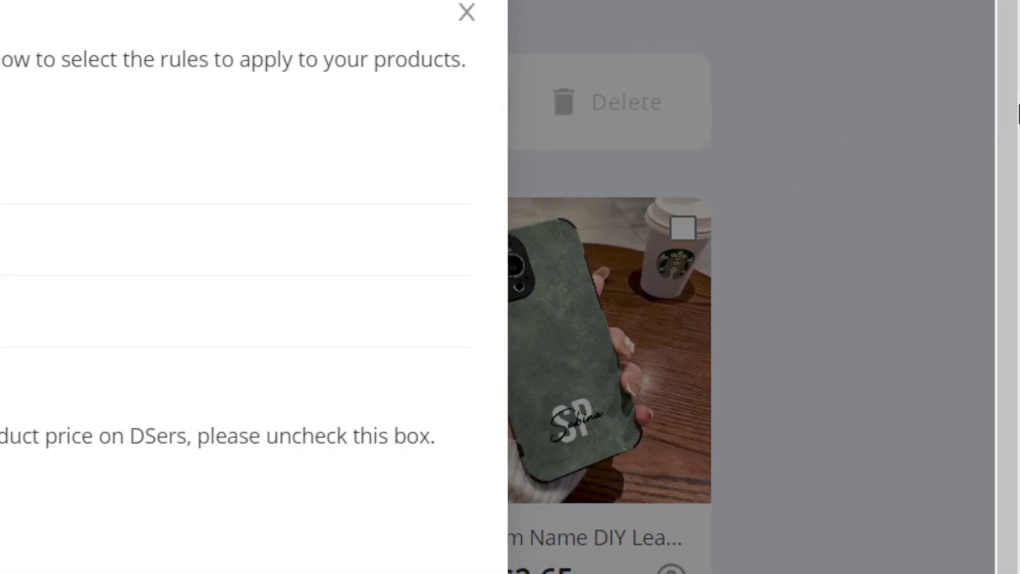
left_click_drag(1019, 105, 1019, 150)
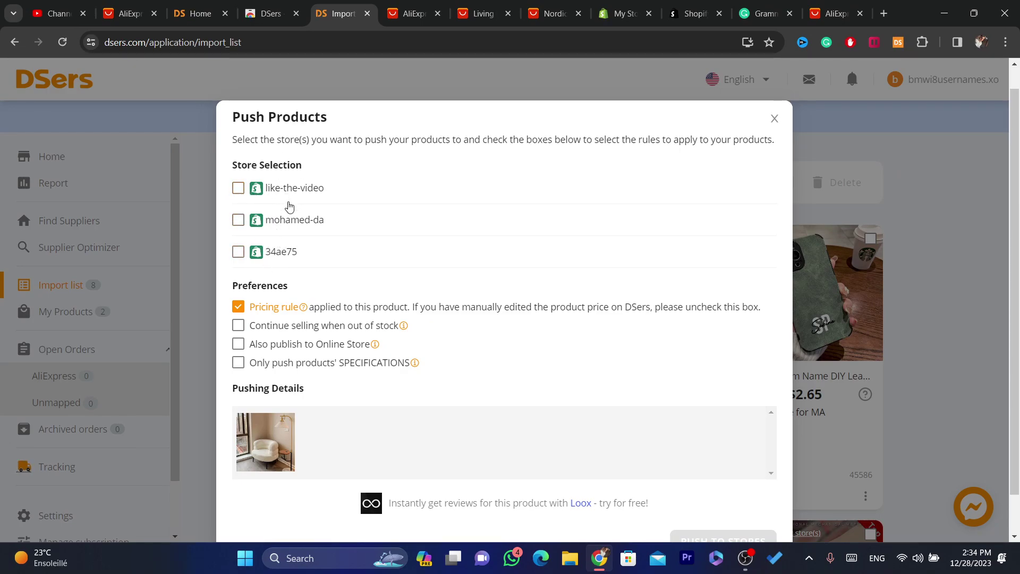
Push the chair to store 34ae75, publishing to Online Store and continuing sales when out of stock.
left_click_drag(626, 13, 414, 13)
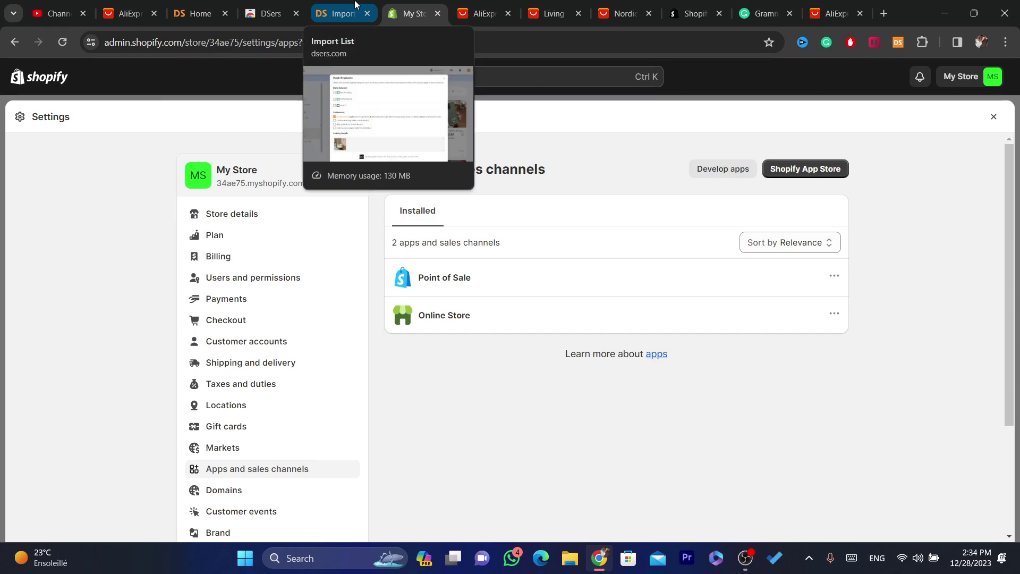
left_click(338, 14)
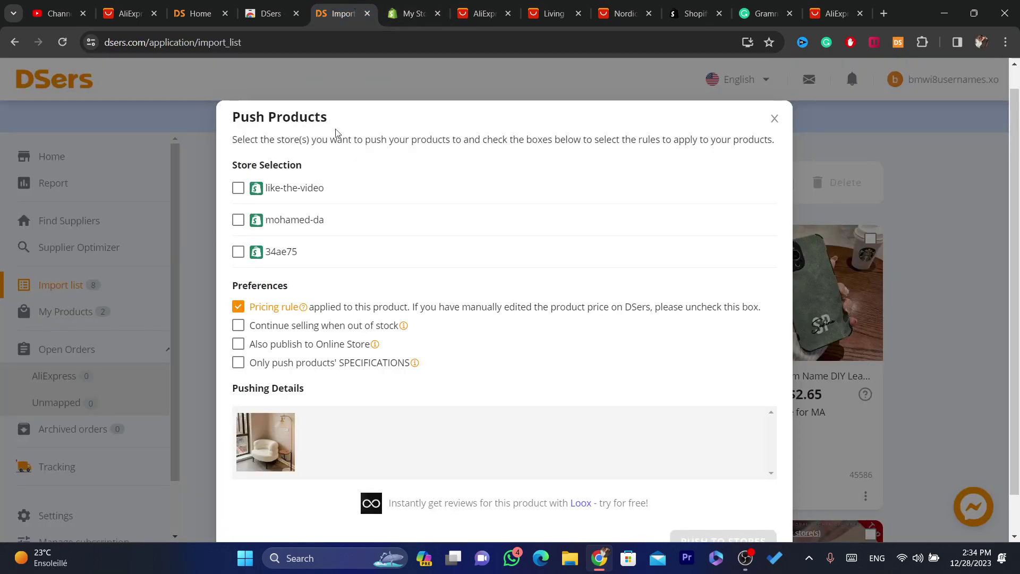
left_click(285, 253)
left_click(415, 13)
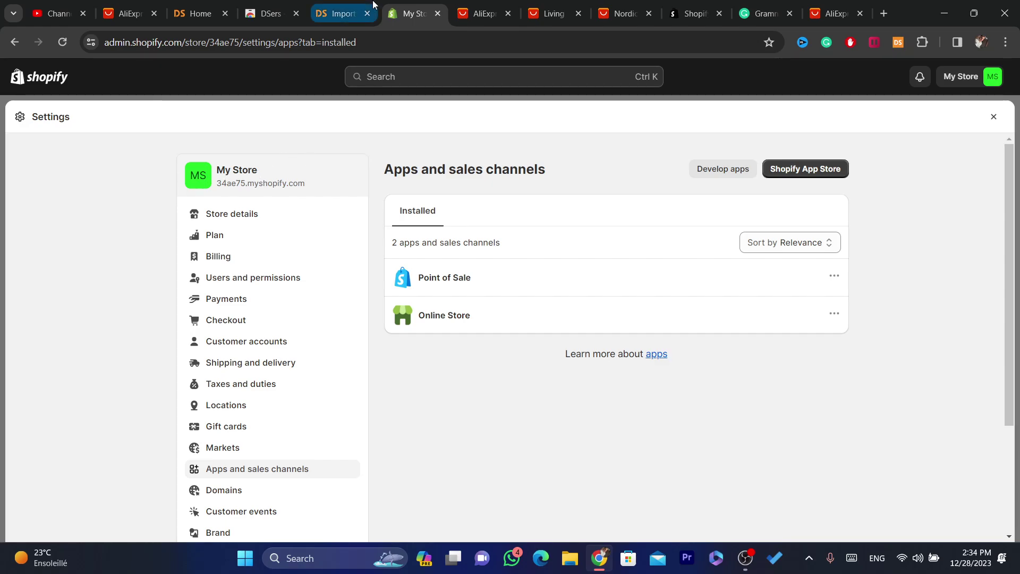
left_click(338, 13)
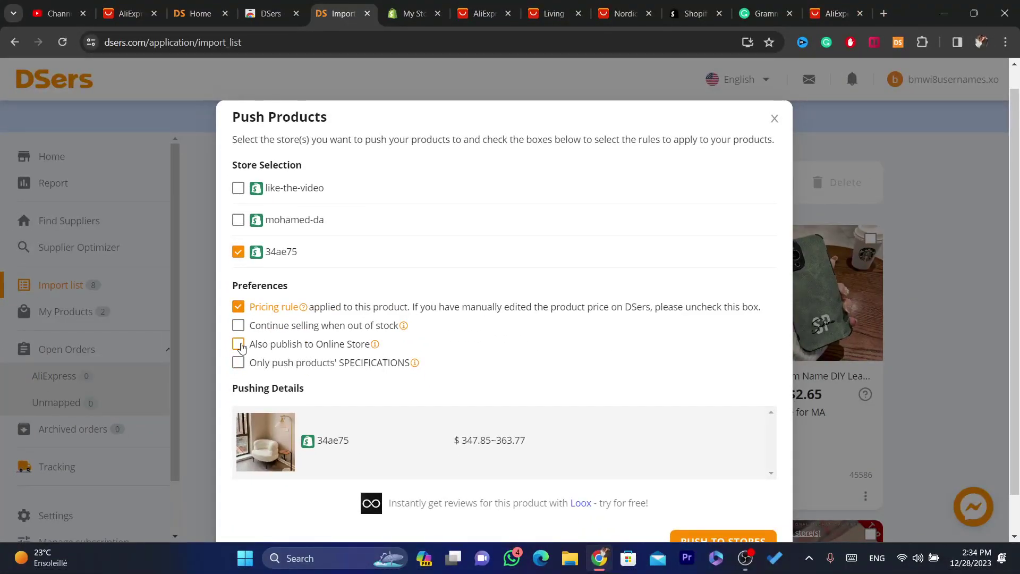
left_click(239, 344)
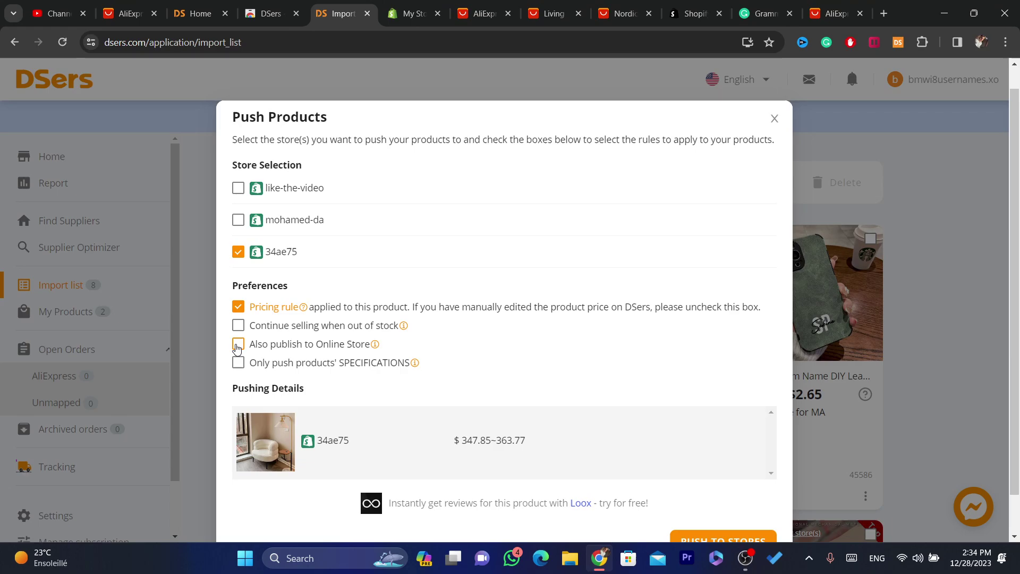
left_click(265, 332)
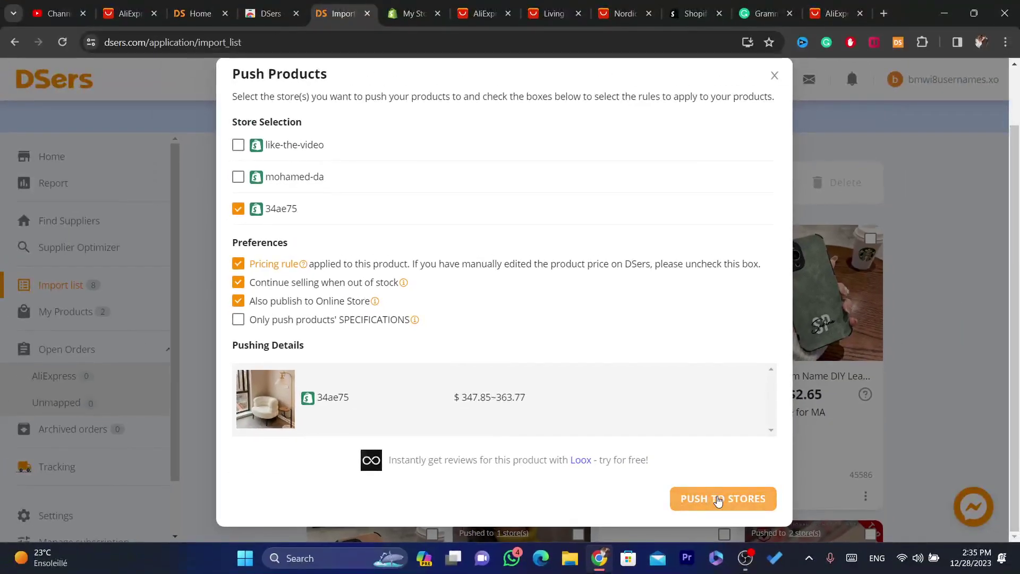
left_click(718, 500)
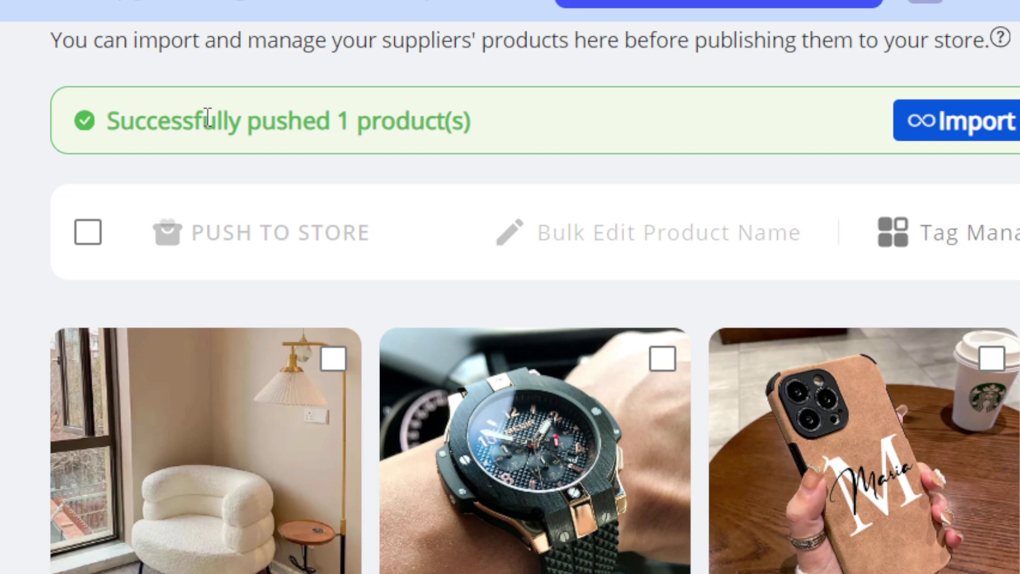
Close Shopify Settings and open Products, where the Nordic sofa chair is listed as Active.
left_click(308, 9)
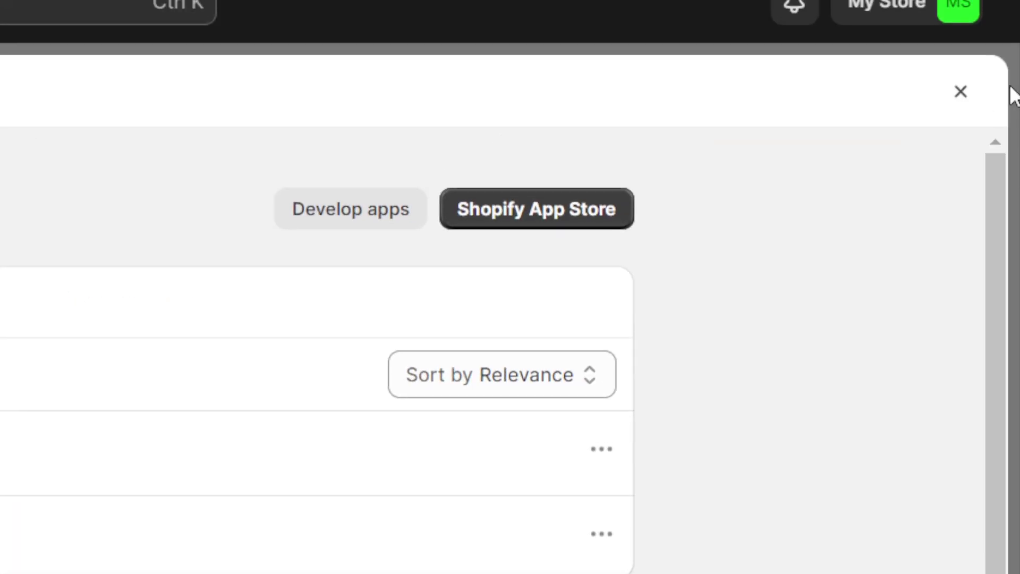
left_click(961, 92)
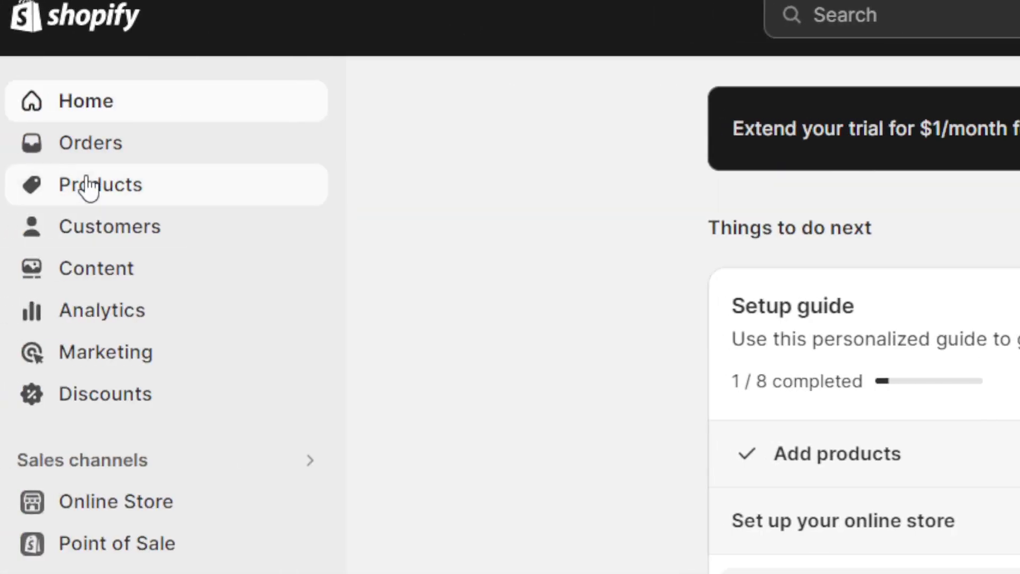
left_click(88, 186)
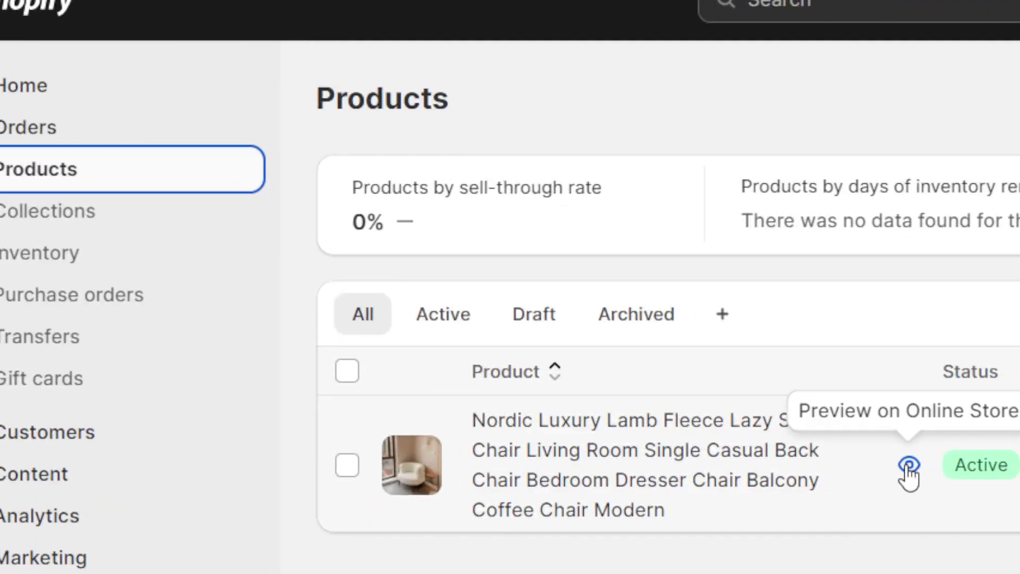
Preview the sofa chair's storefront page, checking its Dh 347.85 MAD price and product title.
left_click(910, 466)
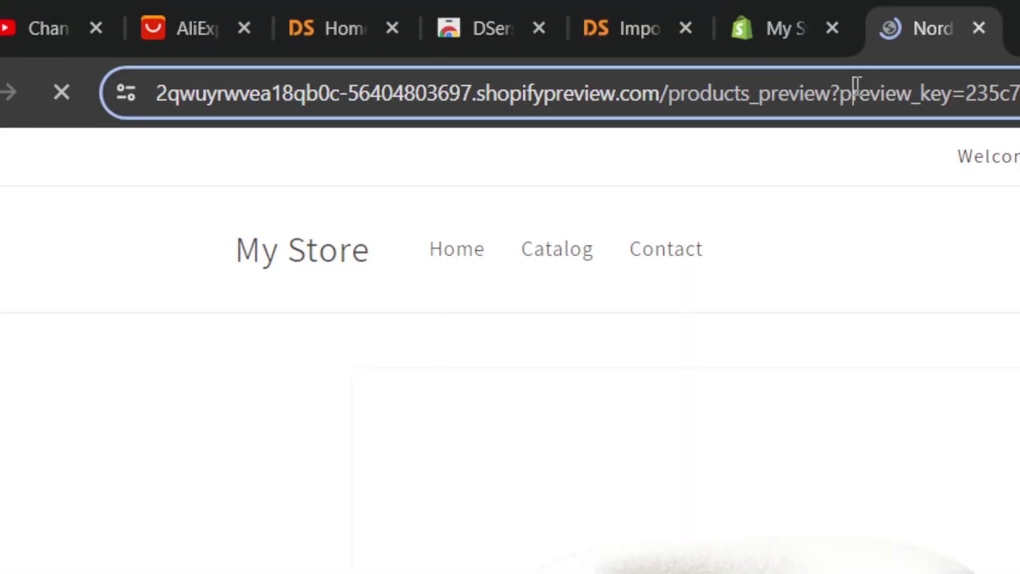
left_click(856, 85)
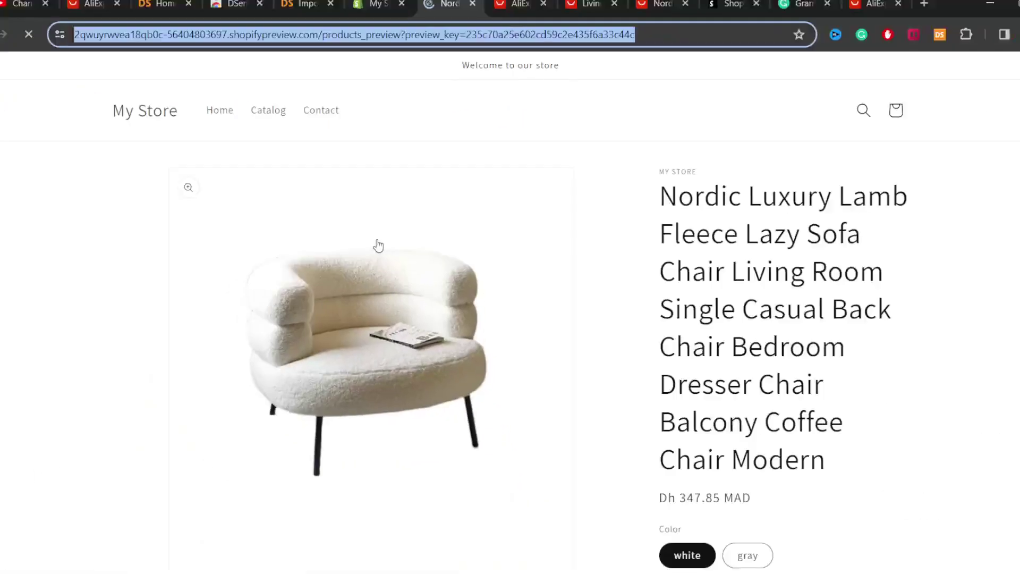
left_click_drag(1015, 101, 1015, 114)
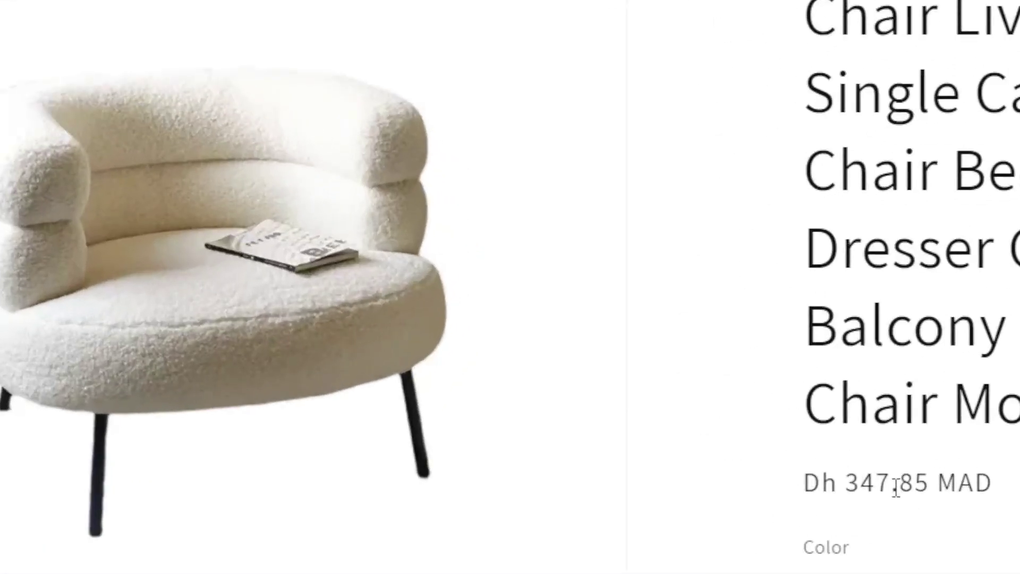
triple_click(684, 342)
left_click(902, 496)
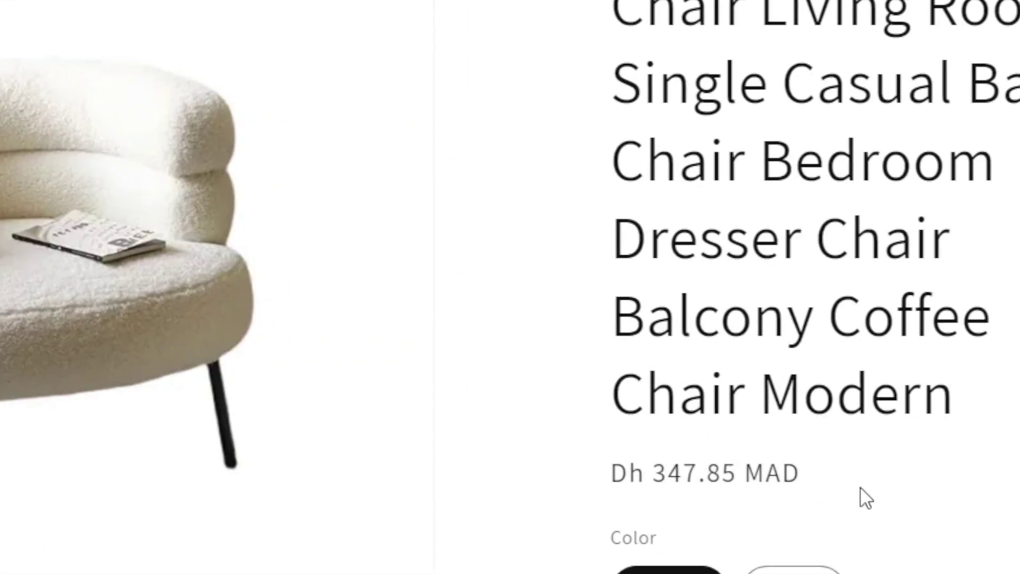
triple_click(900, 478)
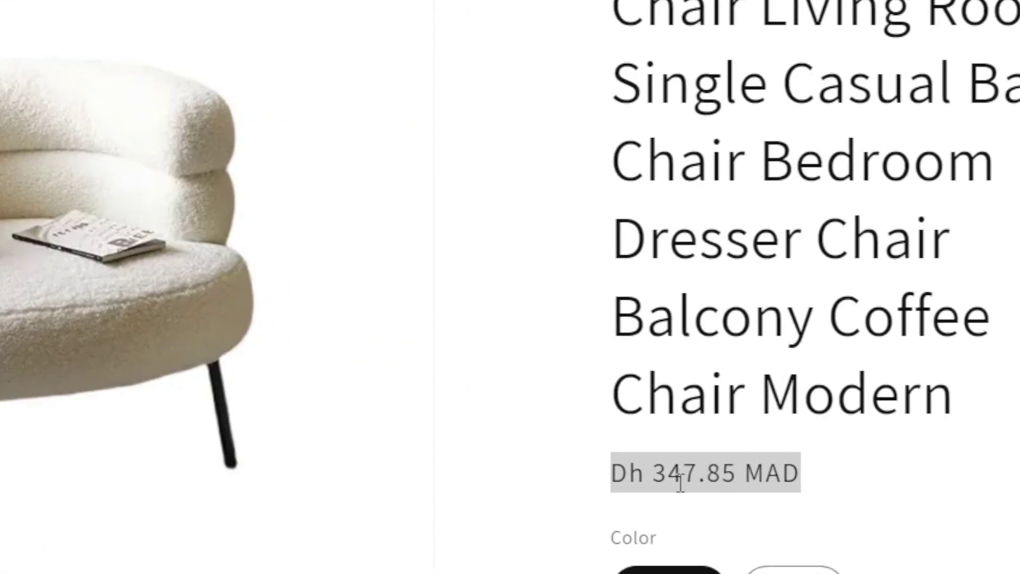
double_click(712, 154)
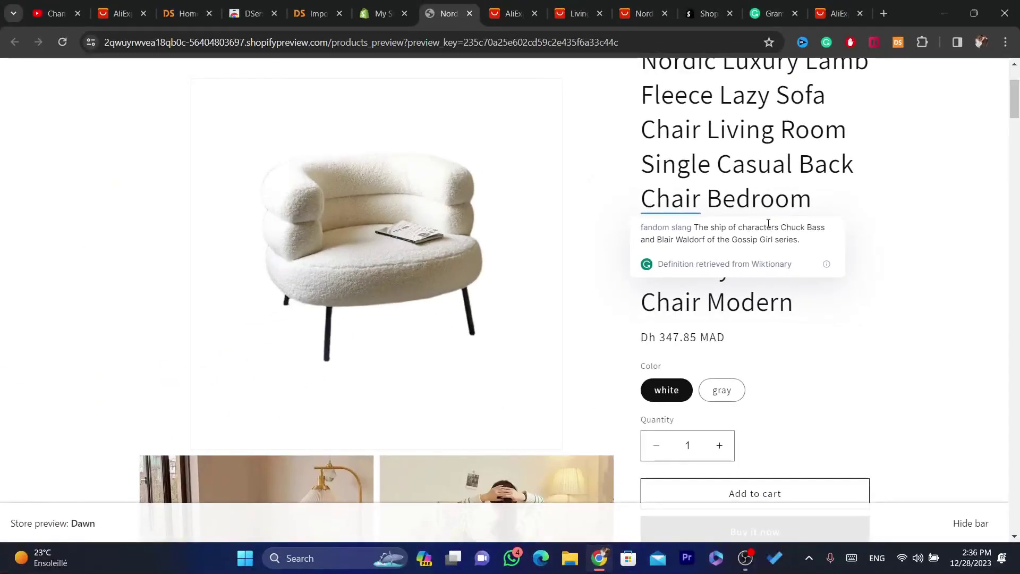
left_click_drag(807, 314, 676, 68)
scroll(993, 118, "up", 2)
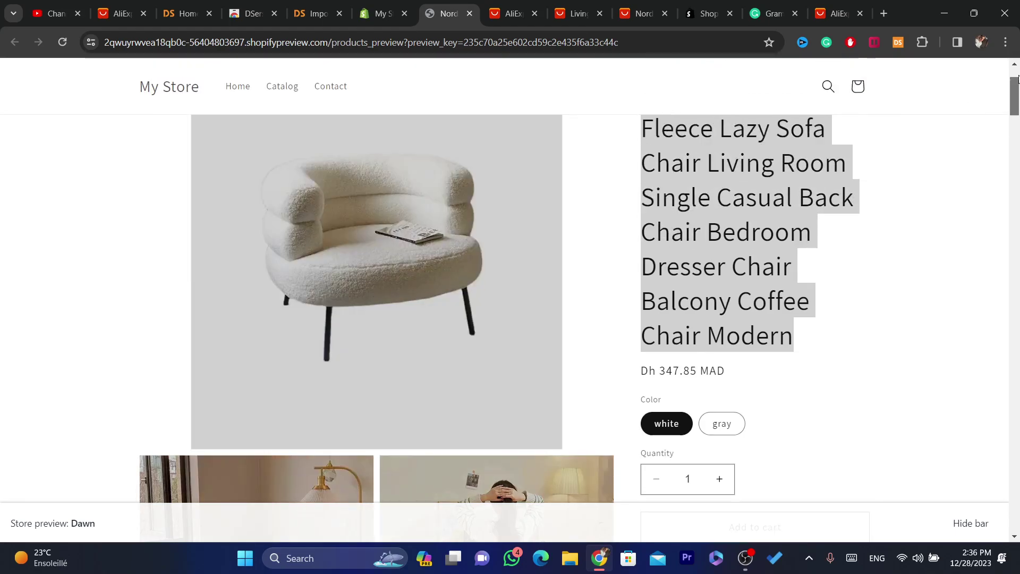
double_click(720, 171)
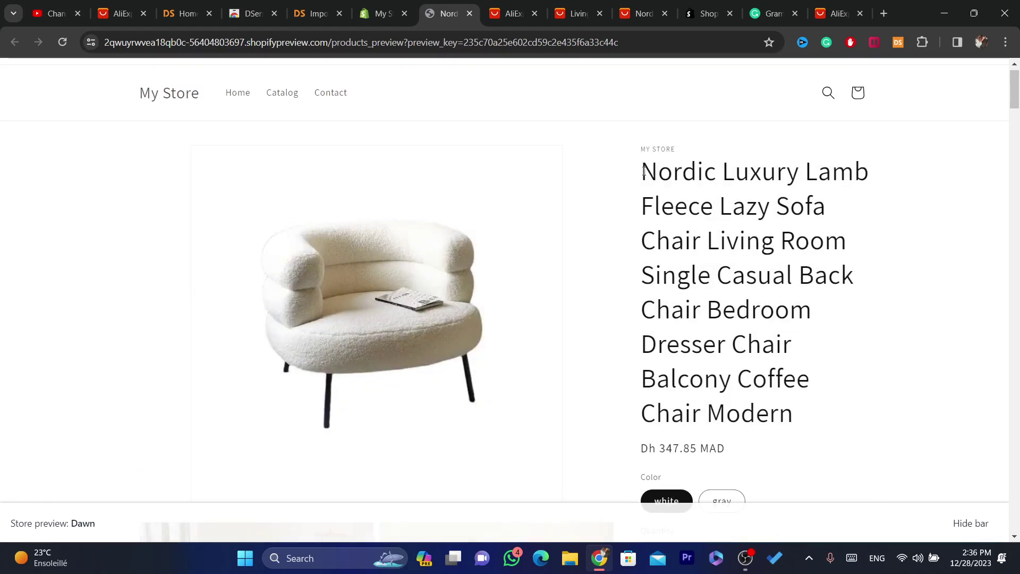
left_click_drag(644, 171, 802, 416)
Move between the Shopify Products tab and DSers, ending on the Import list showing 1 product pushed.
left_click(371, 4)
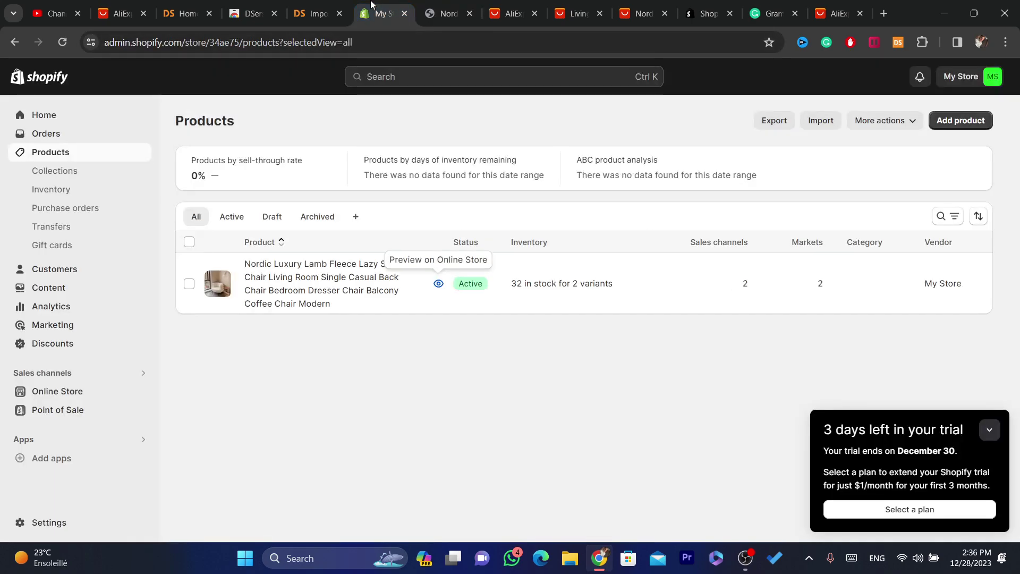
left_click(318, 13)
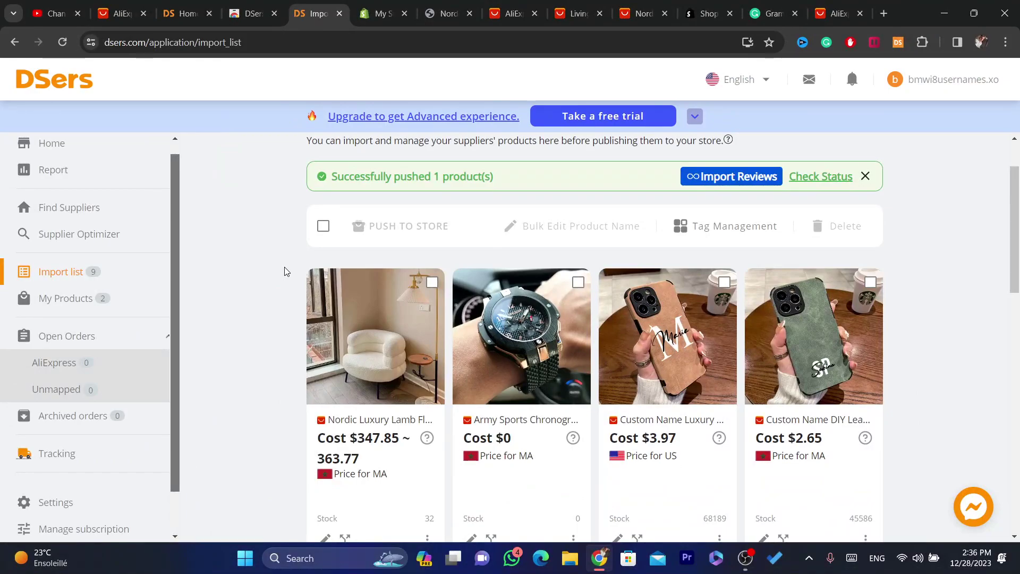
key("ctrl+Tab")
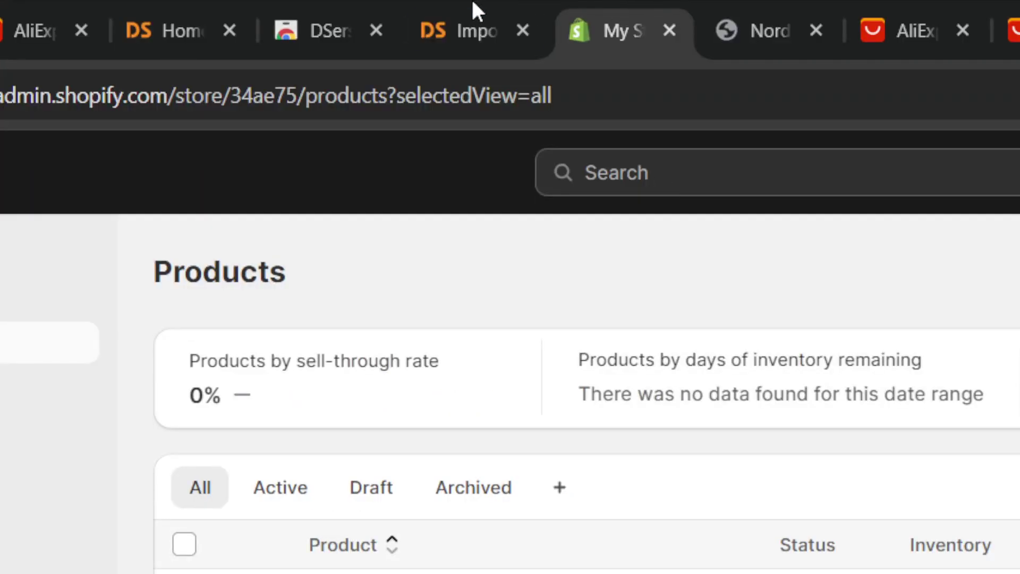
left_click(474, 10)
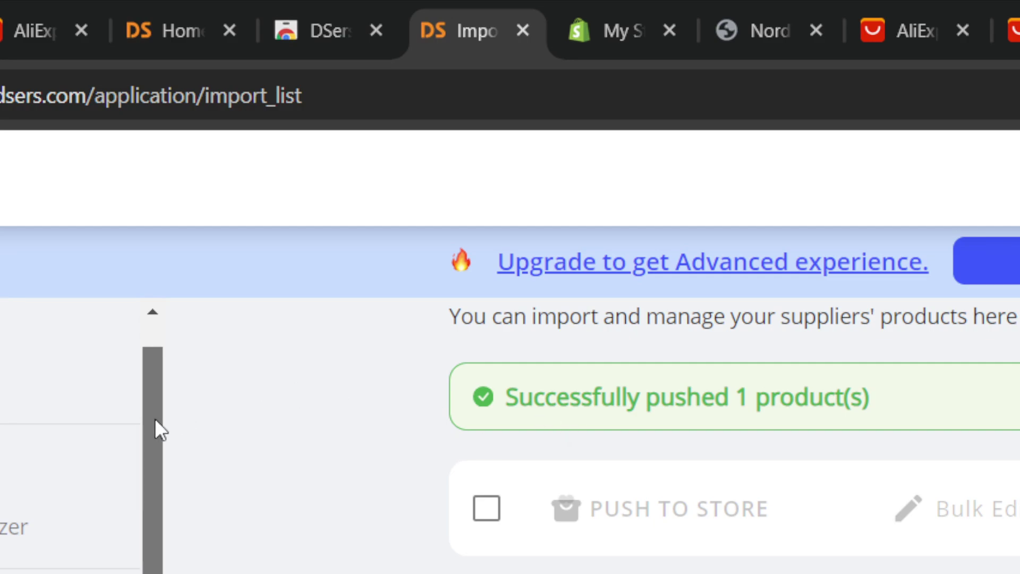
left_click_drag(155, 425, 155, 515)
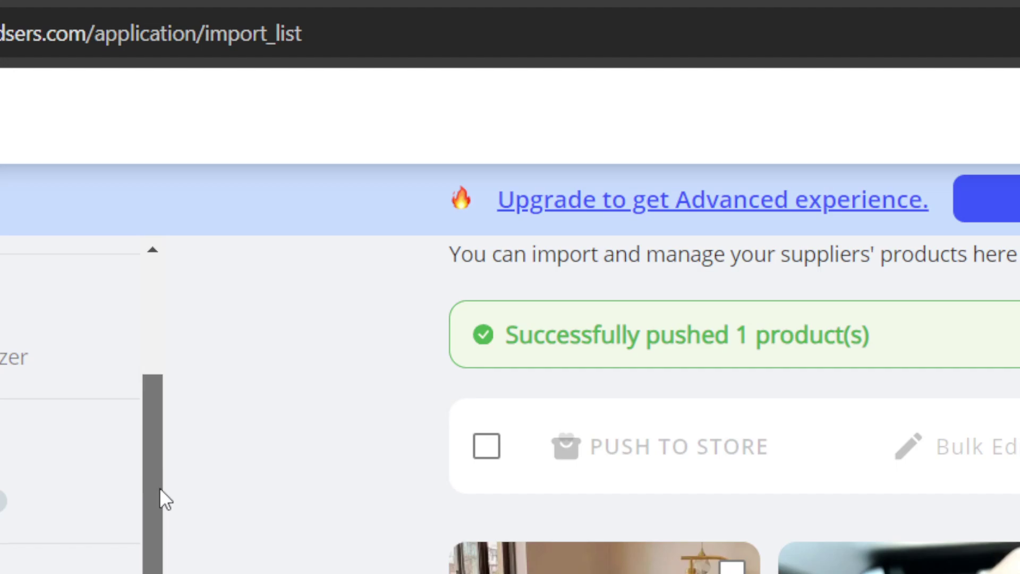